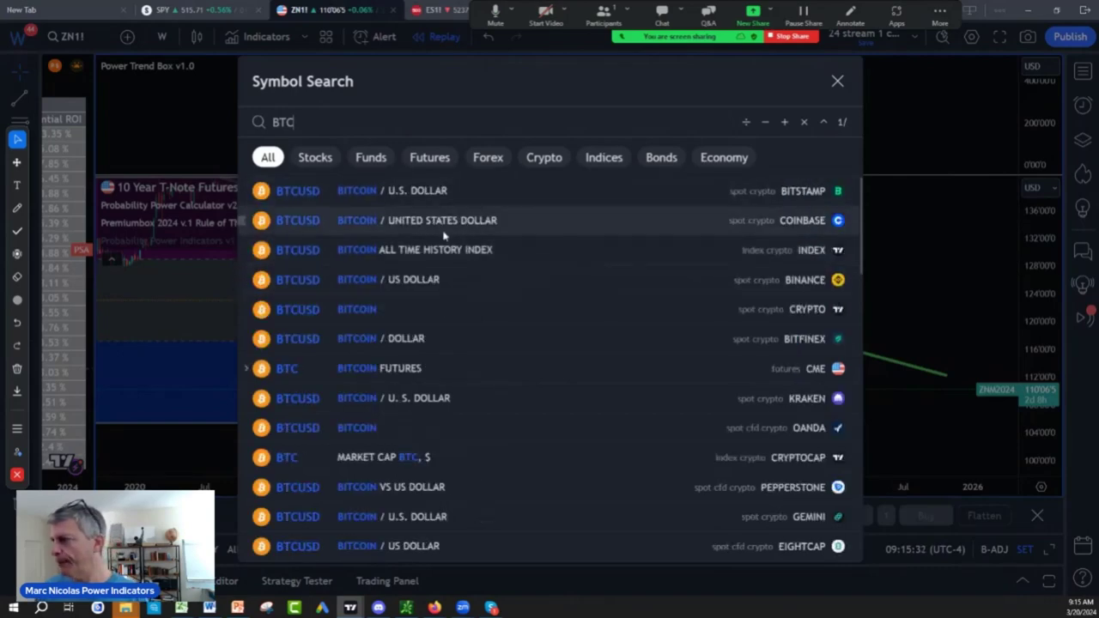
Load the Coinbase Bitcoin / United States Dollar symbol from the BTC search onto the weekly chart.
{"action": "left_click", "coordinate": [334, 218]}
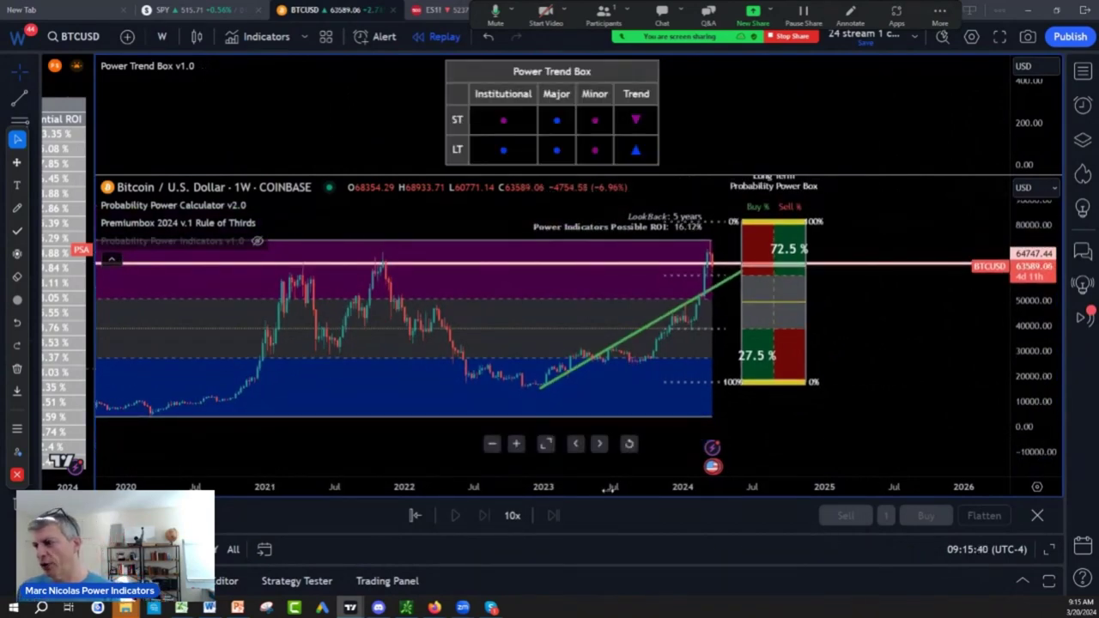
{"action": "scroll", "coordinate": [610, 490], "scroll_direction": "up", "scroll_amount": 3}
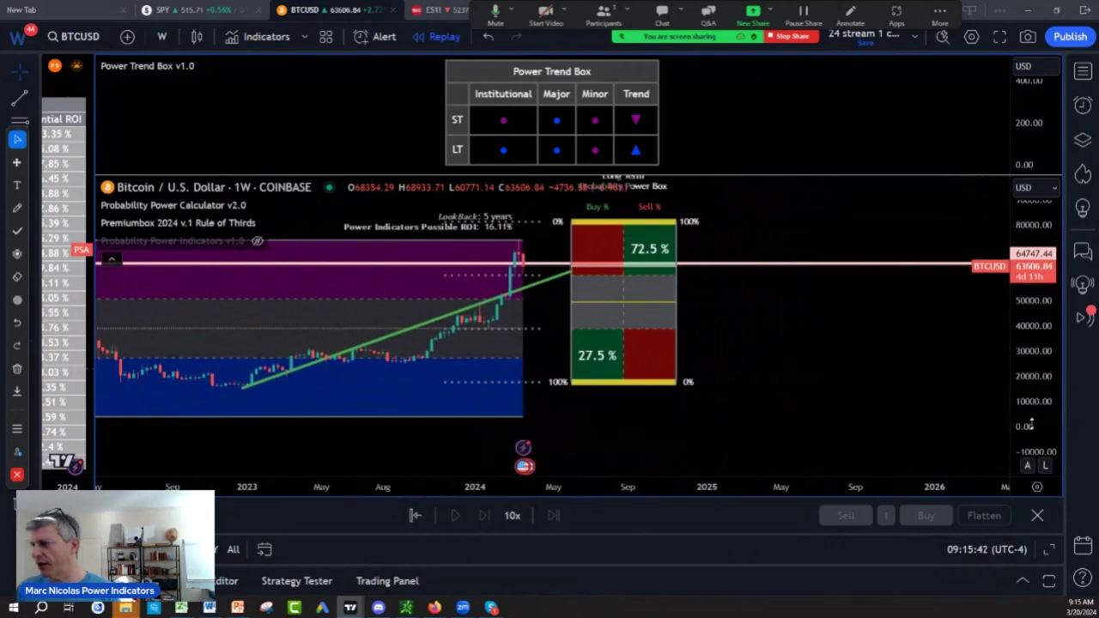
{"action": "left_click_drag", "start_coordinate": [1030, 421], "coordinate": [928, 458]}
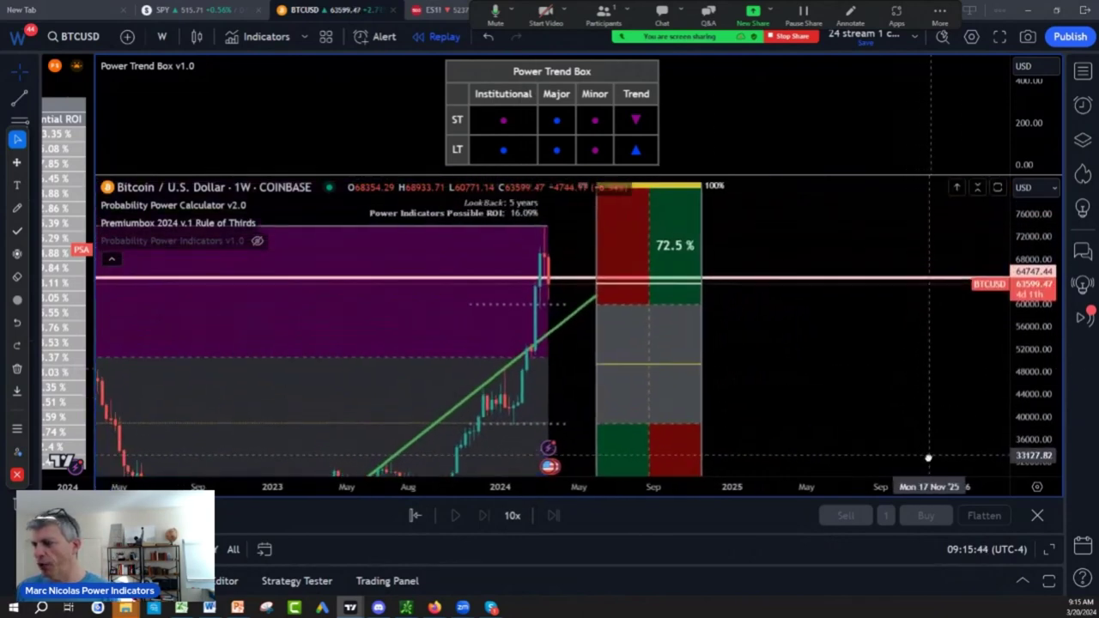
{"action": "left_click_drag", "start_coordinate": [749, 252], "coordinate": [743, 286]}
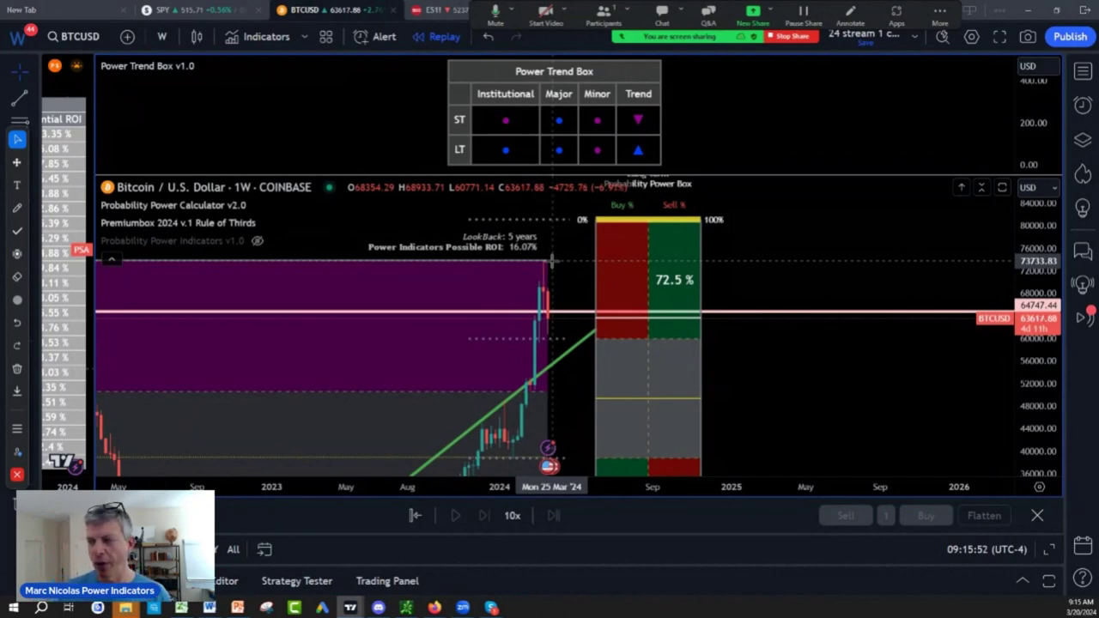
{"action": "scroll", "coordinate": [543, 407], "scroll_direction": "up", "scroll_amount": 2}
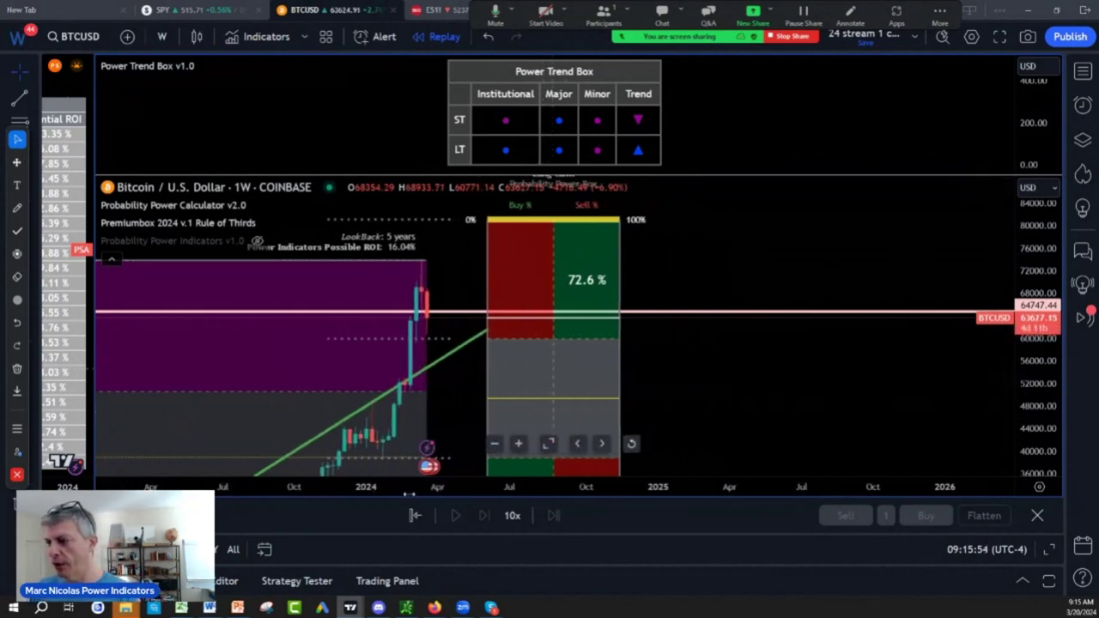
Switch the BTCUSD chart to the daily timeframe and restart bar replay from the candle at the mid-March 2024 high.
{"action": "left_click", "coordinate": [162, 36]}
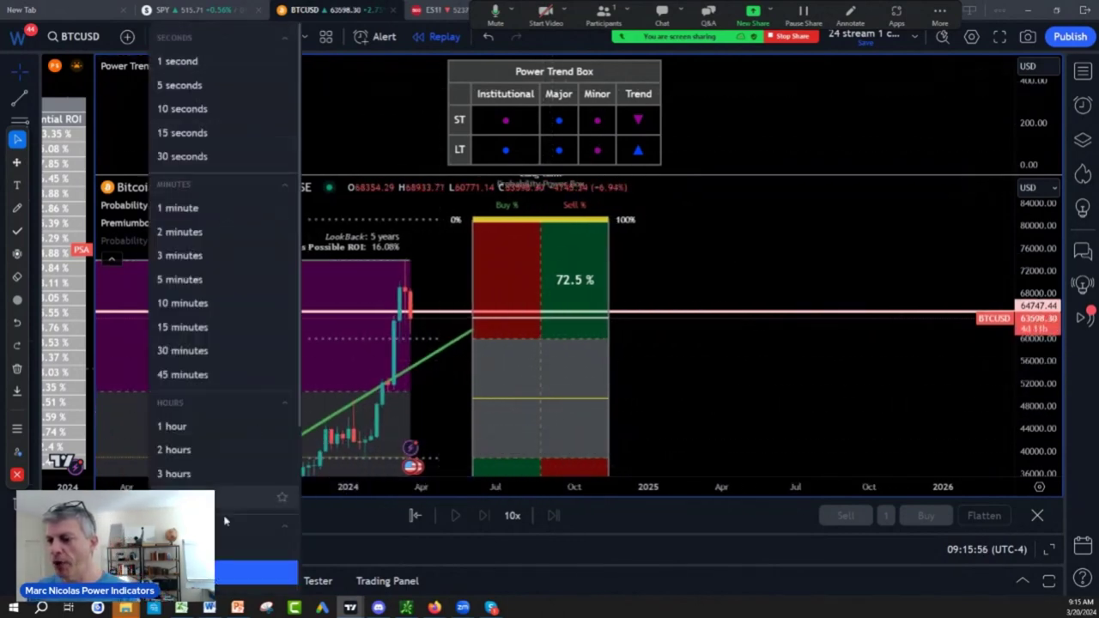
{"action": "left_click", "coordinate": [237, 542]}
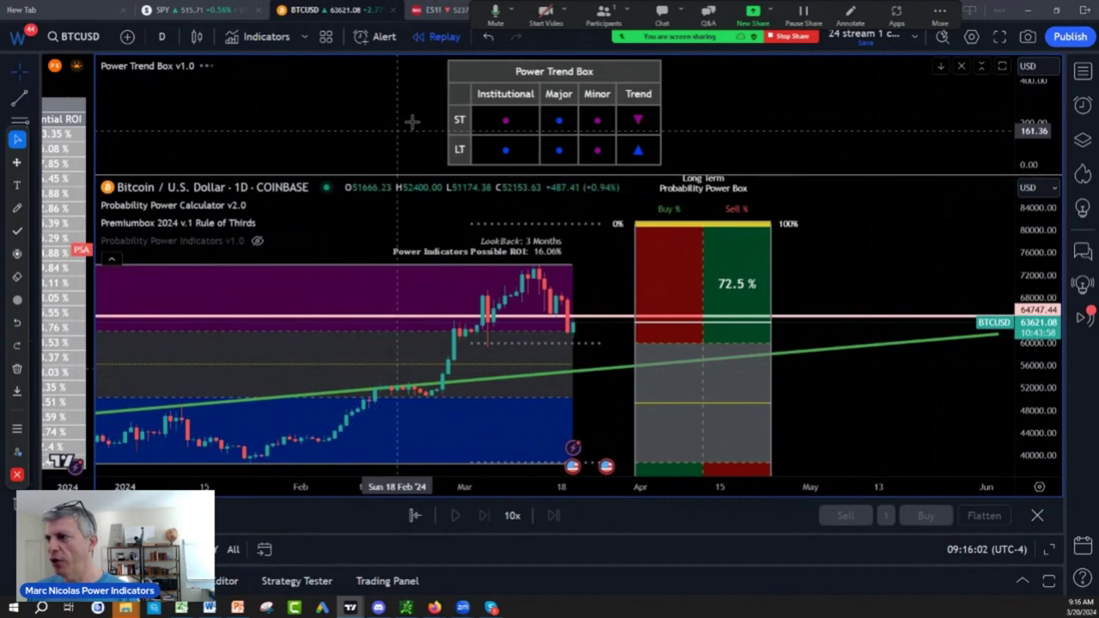
{"action": "left_click", "coordinate": [444, 38]}
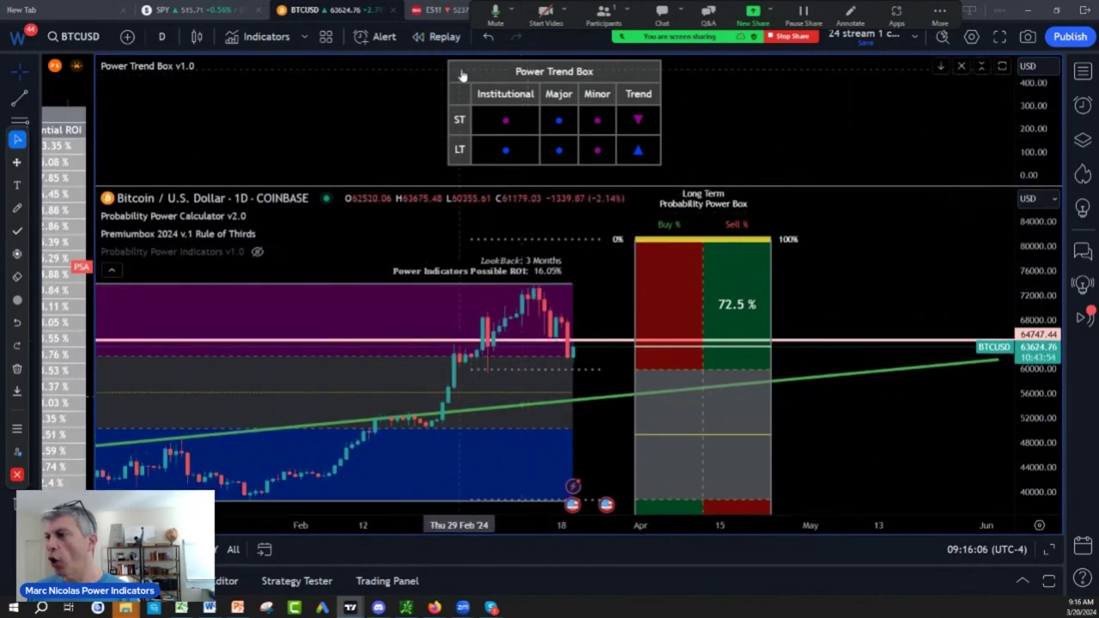
{"action": "left_click", "coordinate": [423, 37]}
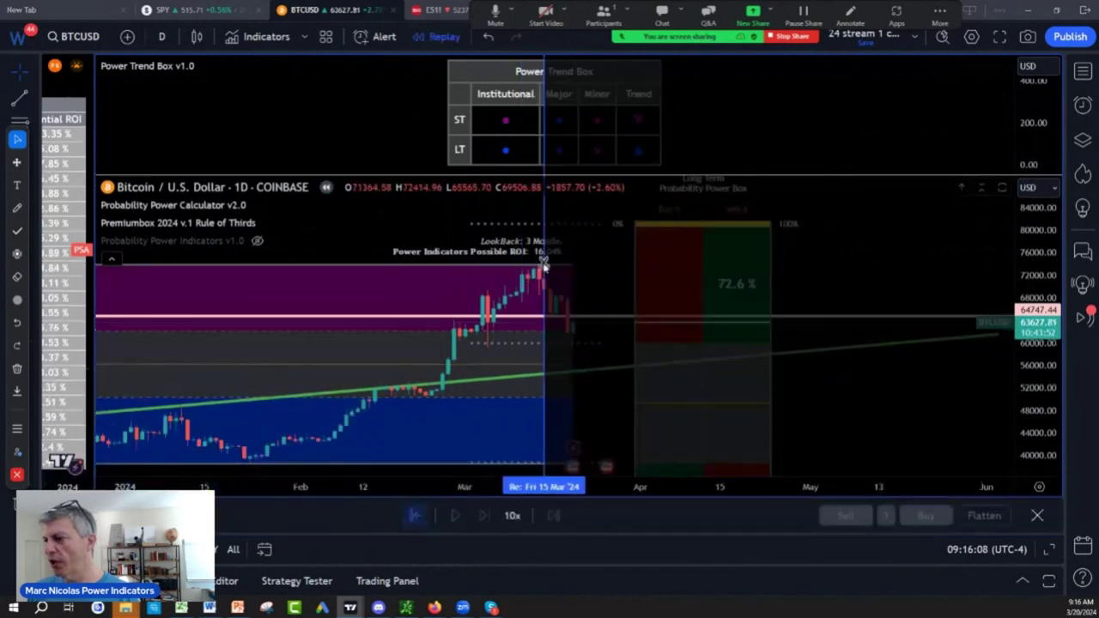
{"action": "left_click", "coordinate": [532, 271]}
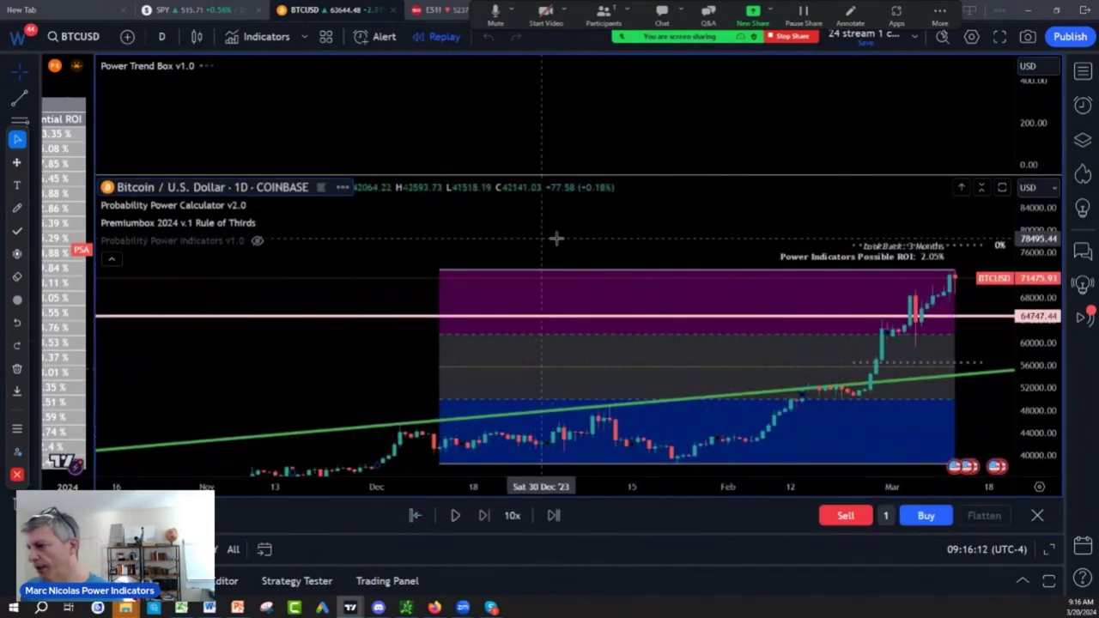
{"action": "left_click_drag", "start_coordinate": [549, 238], "coordinate": [270, 228]}
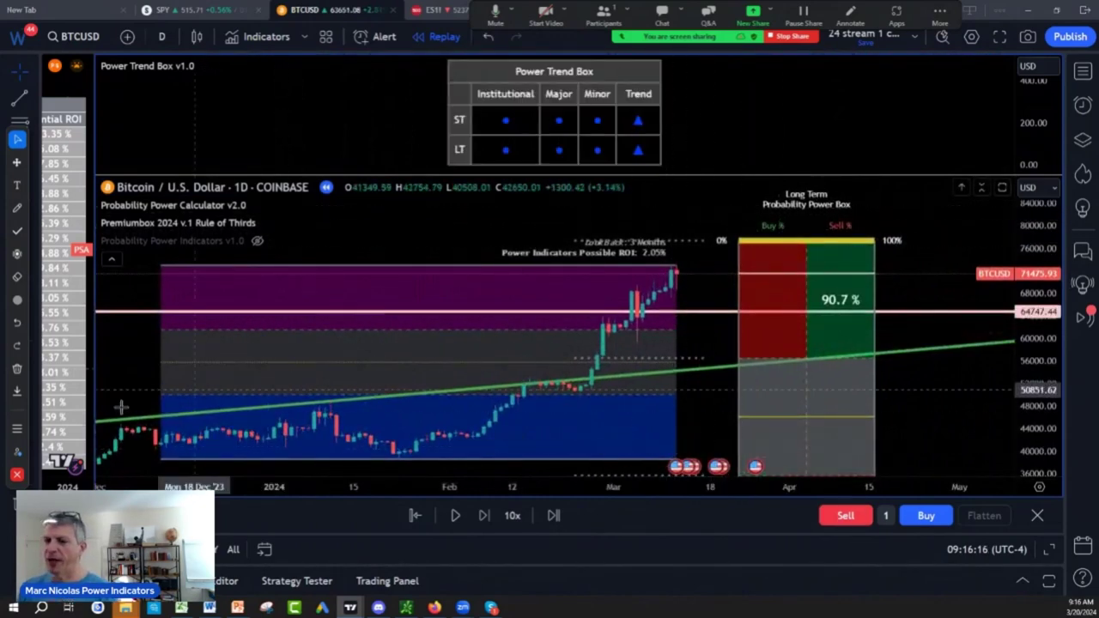
Circle the 90.7 % sell probability in the Long Term Probability Power Box freehand, then clear all drawings.
{"action": "left_click", "coordinate": [16, 210]}
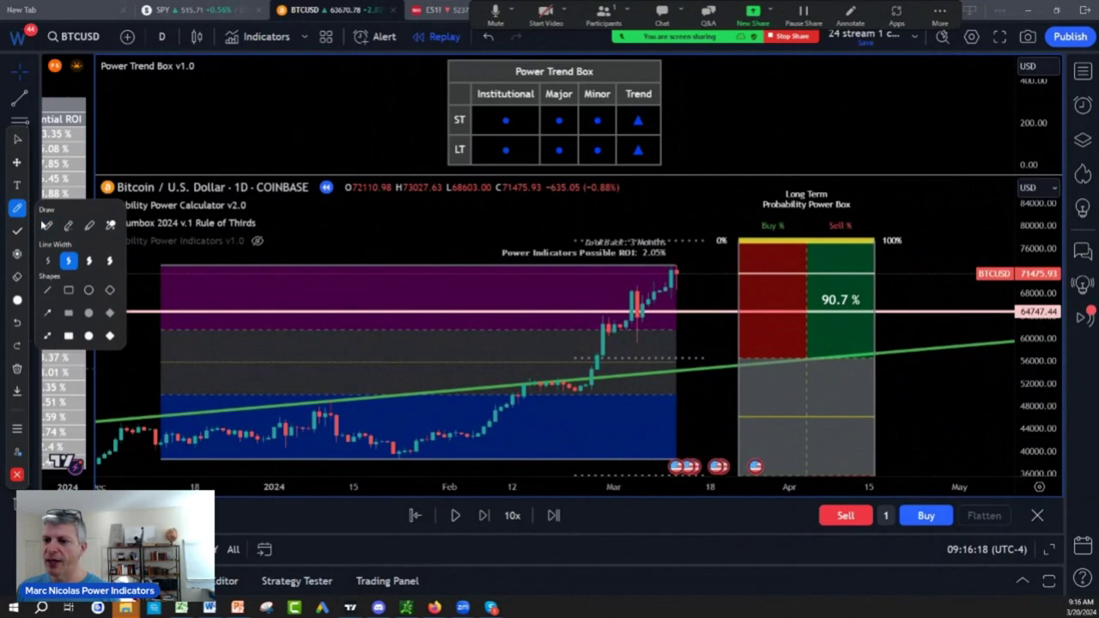
{"action": "mouse_move", "coordinate": [846, 281]}
{"action": "left_mouse_down"}
{"action": "mouse_move", "coordinate": [780, 300]}
{"action": "mouse_move", "coordinate": [851, 275]}
{"action": "left_mouse_up"}
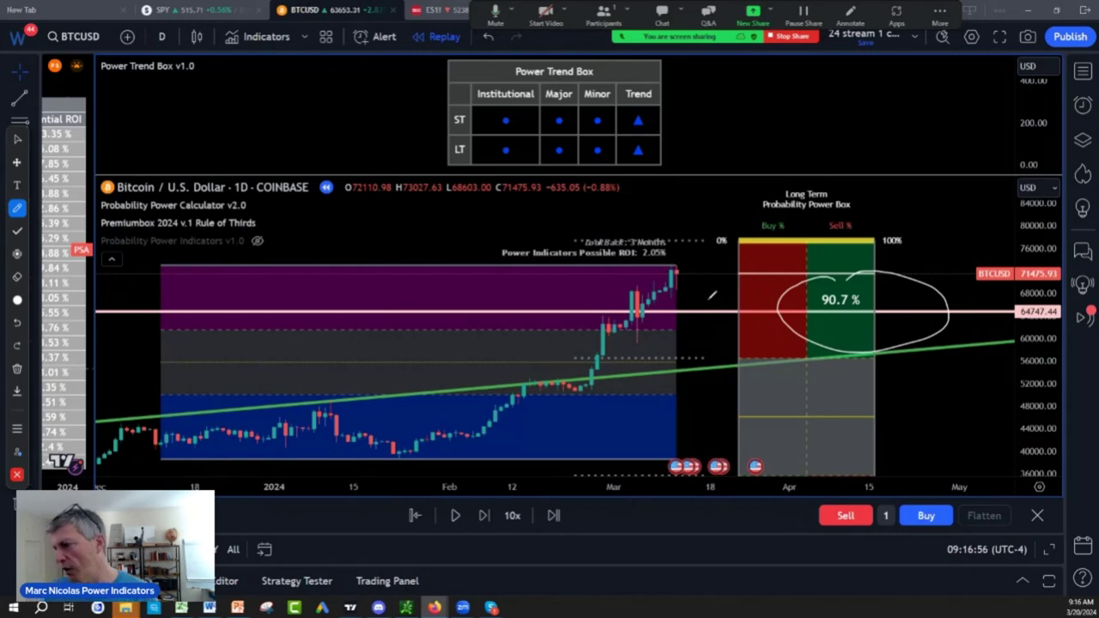
{"action": "key", "text": "Escape"}
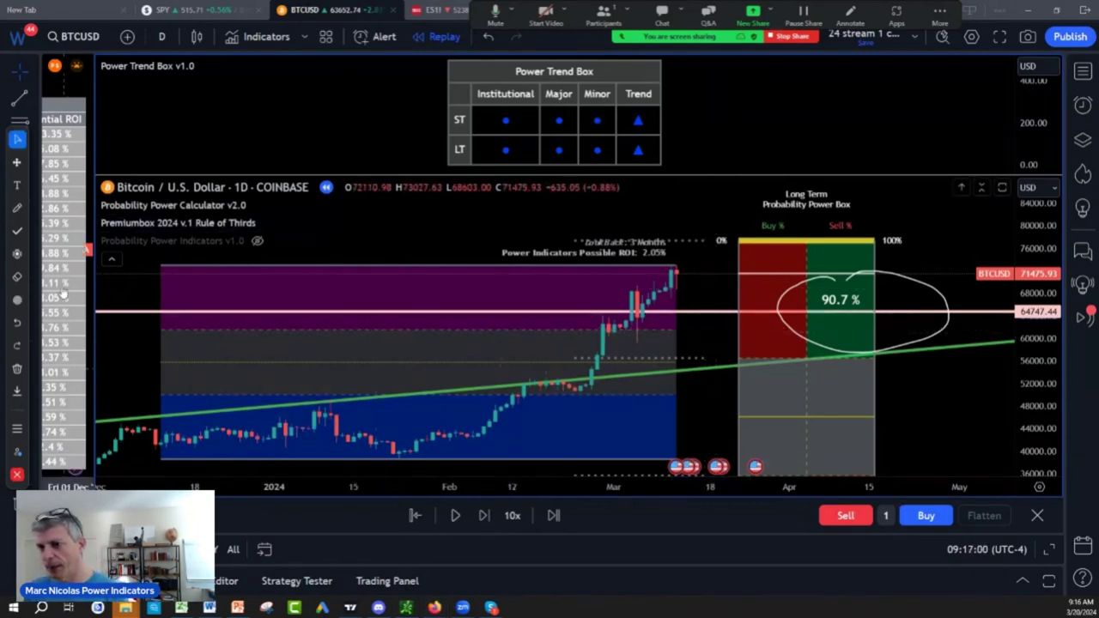
{"action": "left_click", "coordinate": [23, 372]}
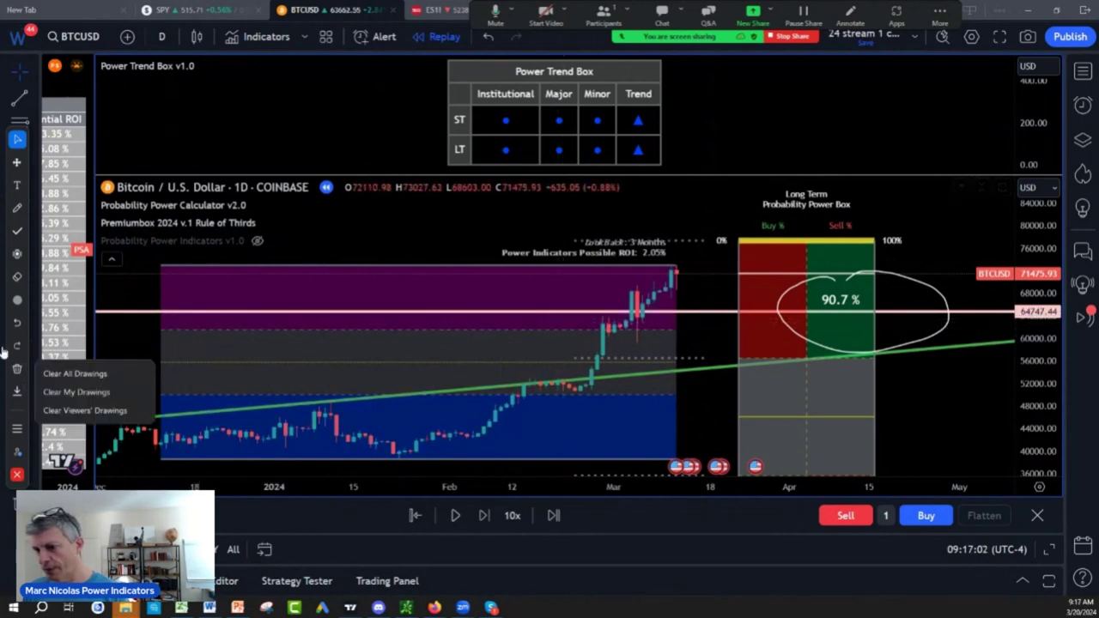
{"action": "left_click", "coordinate": [69, 373]}
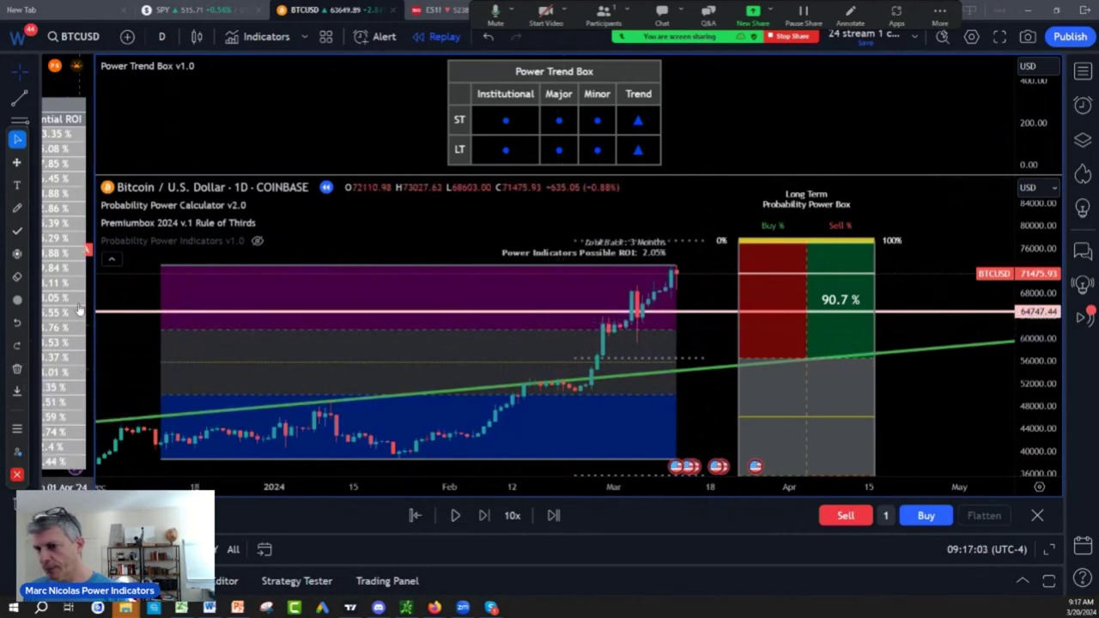
Draw freehand boxes between the range high and the 0% line, with an arrow inside, and below the range low.
{"action": "left_click", "coordinate": [16, 208]}
{"action": "mouse_move", "coordinate": [692, 238]}
{"action": "left_mouse_down"}
{"action": "mouse_move", "coordinate": [737, 240]}
{"action": "mouse_move", "coordinate": [740, 254]}
{"action": "mouse_move", "coordinate": [665, 261]}
{"action": "mouse_move", "coordinate": [668, 234]}
{"action": "mouse_move", "coordinate": [702, 233]}
{"action": "left_mouse_up"}
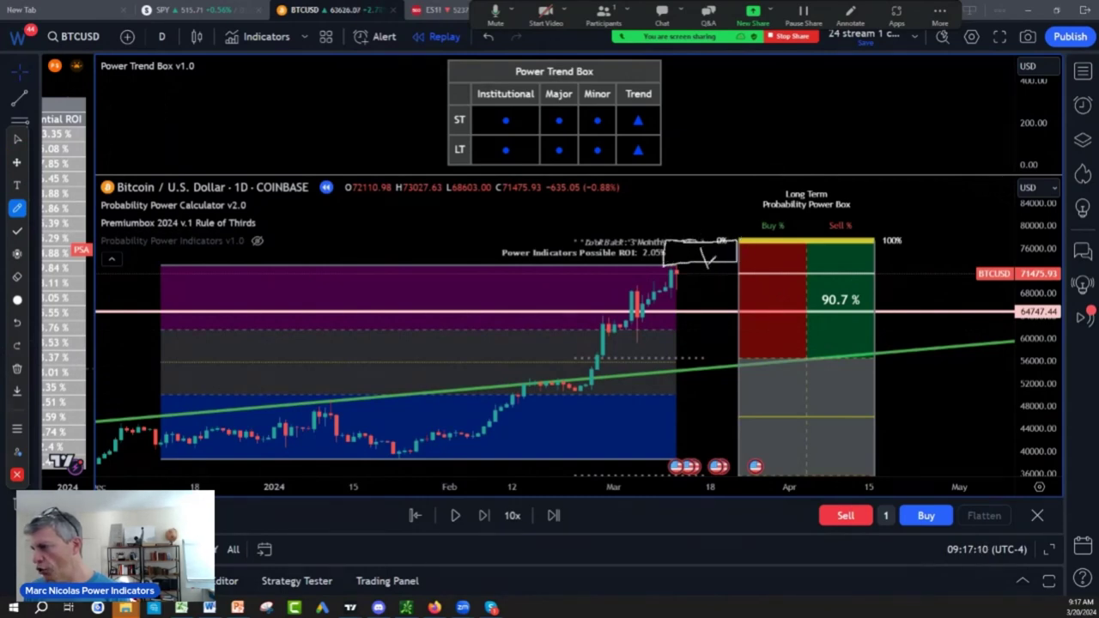
{"action": "mouse_move", "coordinate": [630, 454]}
{"action": "left_mouse_down"}
{"action": "mouse_move", "coordinate": [646, 478]}
{"action": "mouse_move", "coordinate": [697, 477]}
{"action": "mouse_move", "coordinate": [701, 448]}
{"action": "mouse_move", "coordinate": [625, 455]}
{"action": "left_mouse_up"}
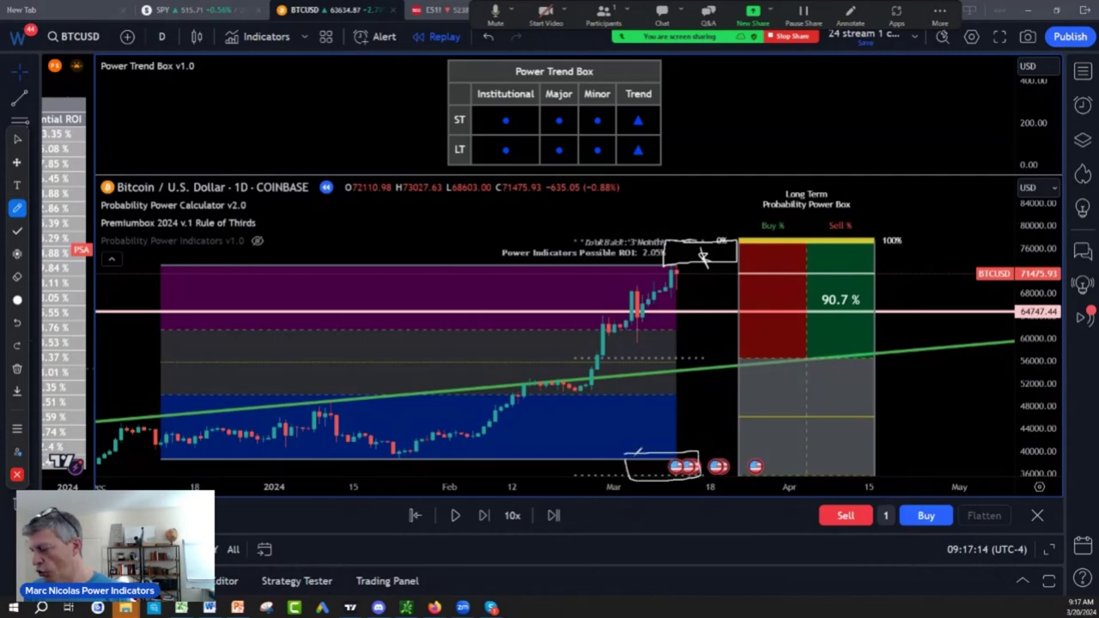
{"action": "key", "text": "Escape"}
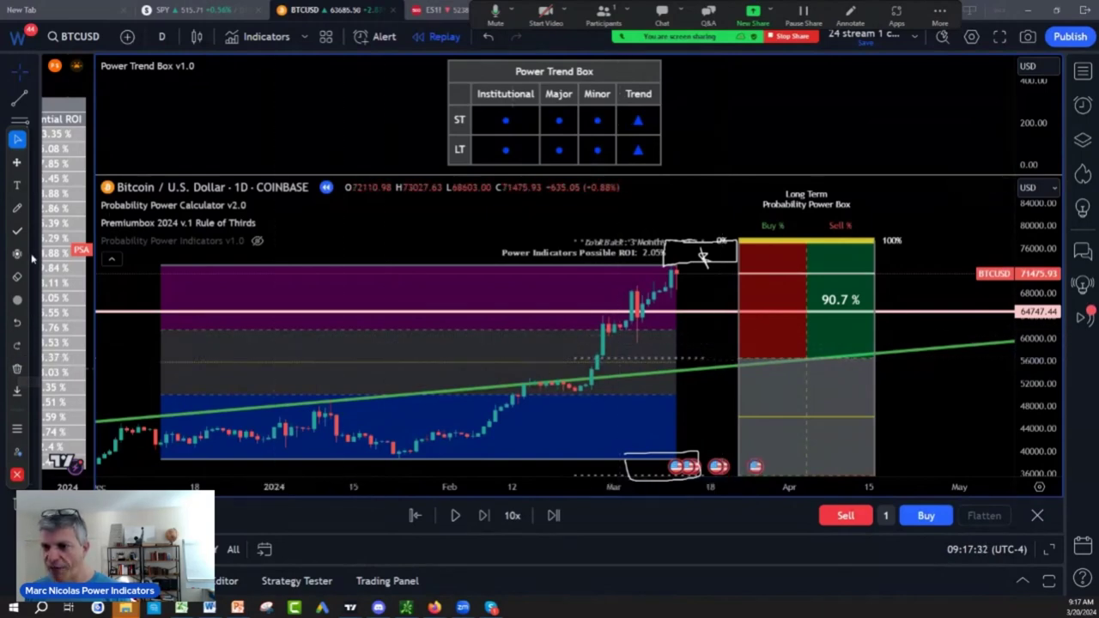
Handwrite 56-61 beside the dotted level near 56000, and note AVAX 47.50 and 65 in circles beside the power box.
{"action": "left_click", "coordinate": [28, 215]}
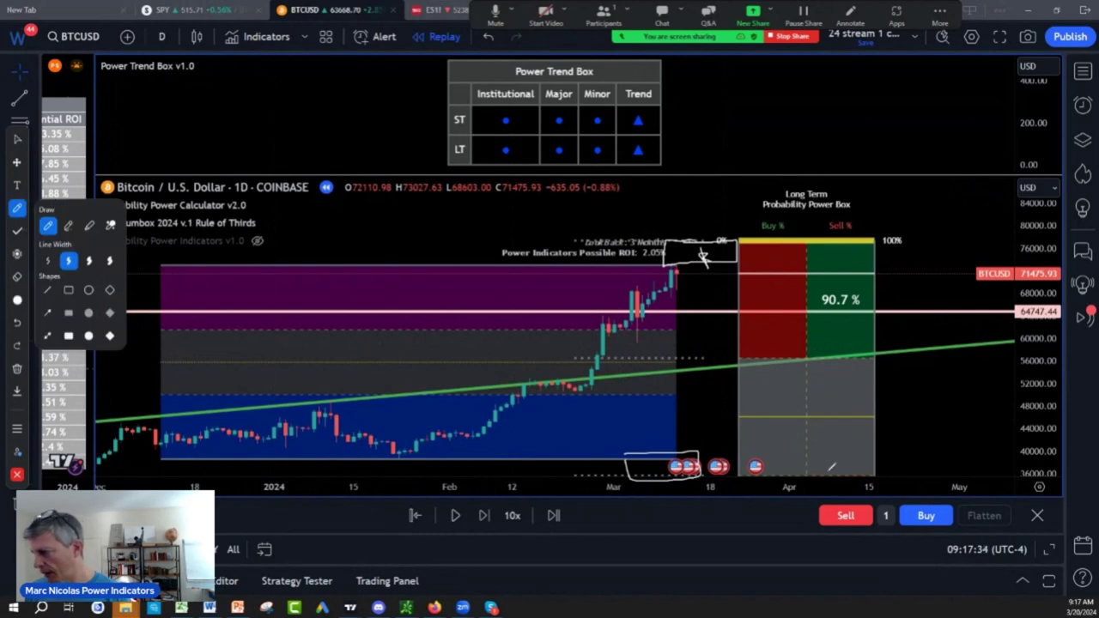
{"action": "mouse_move", "coordinate": [720, 342]}
{"action": "left_mouse_down"}
{"action": "mouse_move", "coordinate": [697, 366]}
{"action": "mouse_move", "coordinate": [785, 360]}
{"action": "left_mouse_up"}
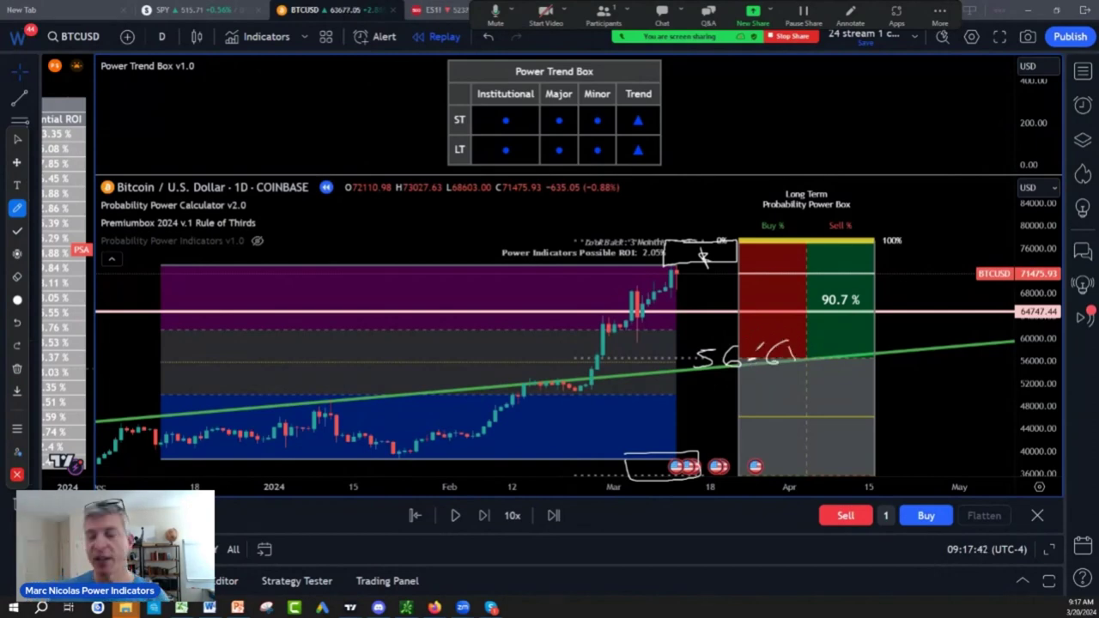
{"action": "mouse_move", "coordinate": [902, 408]}
{"action": "left_mouse_down"}
{"action": "mouse_move", "coordinate": [908, 371]}
{"action": "mouse_move", "coordinate": [917, 403]}
{"action": "mouse_move", "coordinate": [920, 391]}
{"action": "left_mouse_up"}
{"action": "mouse_move", "coordinate": [925, 396]}
{"action": "left_mouse_down"}
{"action": "mouse_move", "coordinate": [941, 378]}
{"action": "mouse_move", "coordinate": [950, 407]}
{"action": "mouse_move", "coordinate": [954, 391]}
{"action": "mouse_move", "coordinate": [963, 406]}
{"action": "mouse_move", "coordinate": [913, 426]}
{"action": "mouse_move", "coordinate": [924, 431]}
{"action": "left_mouse_up"}
{"action": "mouse_move", "coordinate": [931, 409]}
{"action": "left_mouse_down"}
{"action": "mouse_move", "coordinate": [943, 407]}
{"action": "mouse_move", "coordinate": [934, 433]}
{"action": "left_mouse_up"}
{"action": "left_click_drag", "start_coordinate": [941, 422], "coordinate": [944, 431]}
{"action": "mouse_move", "coordinate": [948, 412]}
{"action": "left_mouse_down"}
{"action": "mouse_move", "coordinate": [960, 409]}
{"action": "mouse_move", "coordinate": [926, 436]}
{"action": "mouse_move", "coordinate": [948, 381]}
{"action": "left_mouse_up"}
{"action": "mouse_move", "coordinate": [1013, 366]}
{"action": "left_mouse_down"}
{"action": "mouse_move", "coordinate": [1002, 383]}
{"action": "mouse_move", "coordinate": [1031, 361]}
{"action": "mouse_move", "coordinate": [1015, 391]}
{"action": "mouse_move", "coordinate": [994, 369]}
{"action": "mouse_move", "coordinate": [993, 388]}
{"action": "left_mouse_up"}
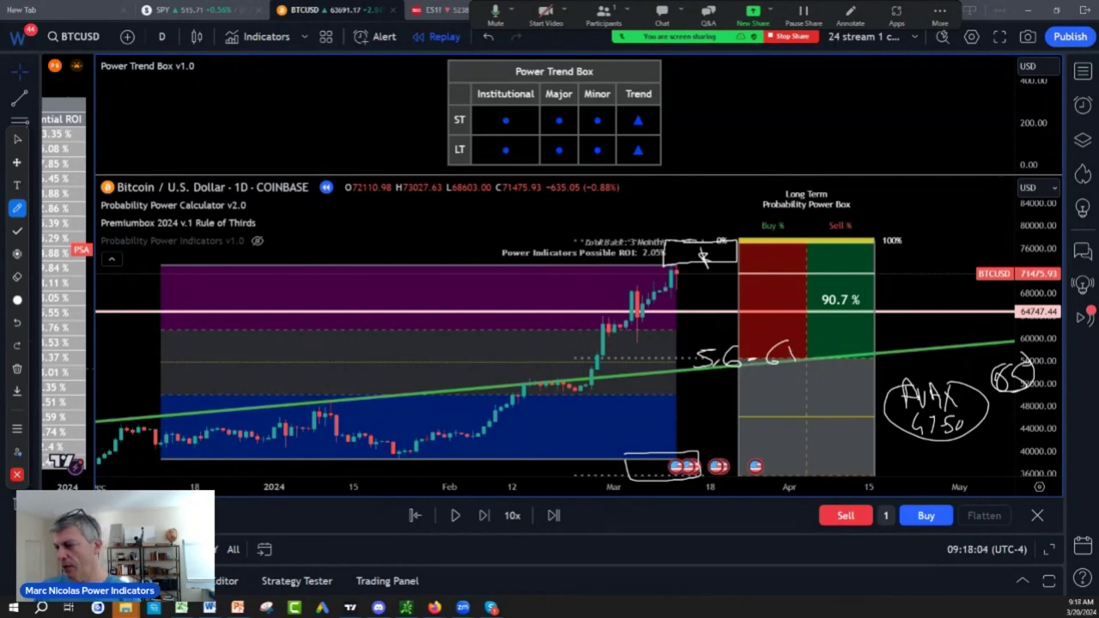
Circle the handwritten 56-61 range and write 50K beneath it with a box around the 50.
{"action": "mouse_move", "coordinate": [711, 342]}
{"action": "left_mouse_down"}
{"action": "mouse_move", "coordinate": [700, 376]}
{"action": "mouse_move", "coordinate": [798, 335]}
{"action": "mouse_move", "coordinate": [687, 359]}
{"action": "left_mouse_up"}
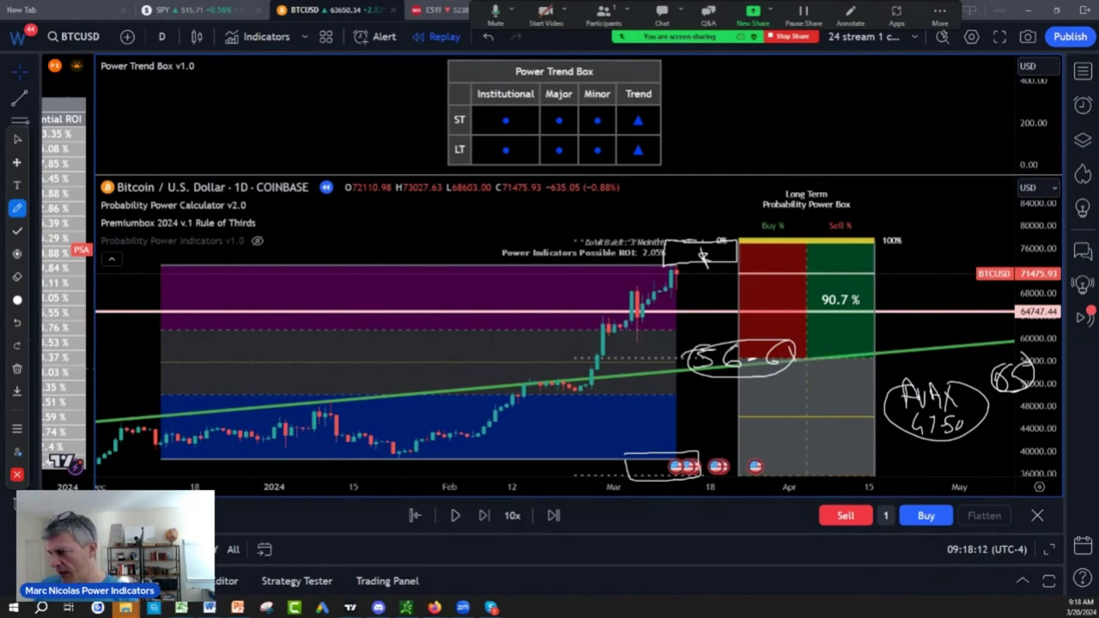
{"action": "key", "text": "Escape"}
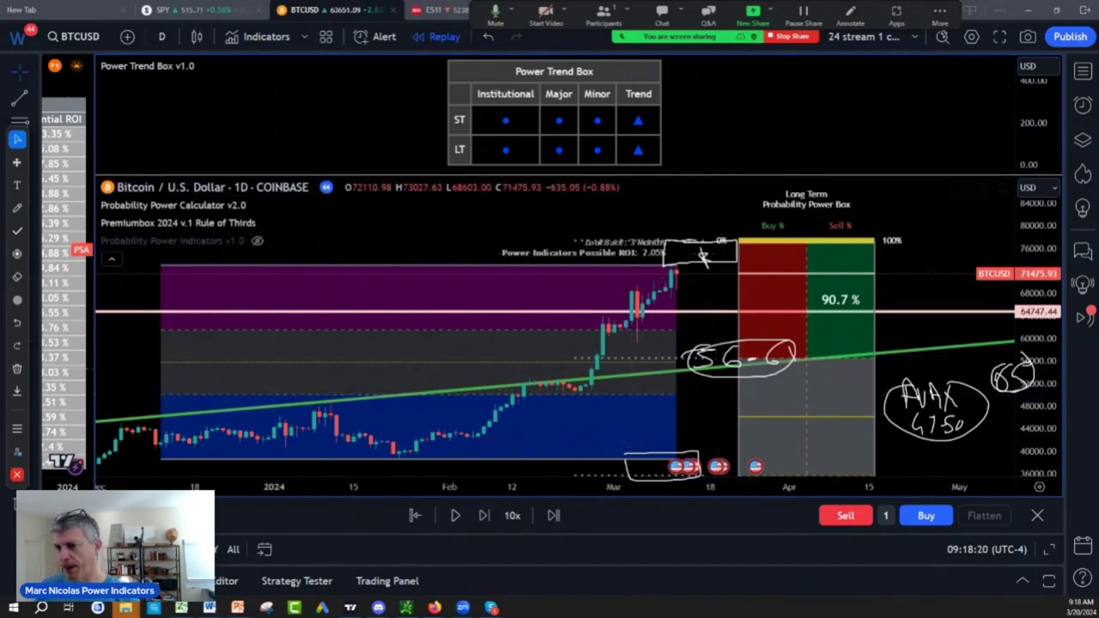
{"action": "left_click", "coordinate": [26, 212]}
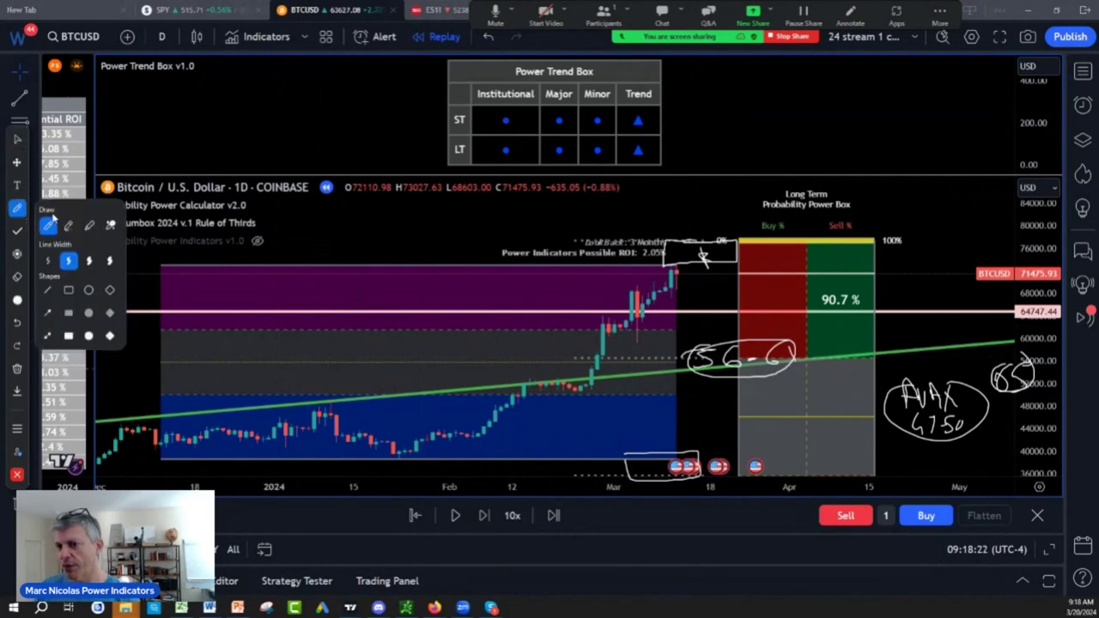
{"action": "mouse_move", "coordinate": [700, 377]}
{"action": "left_mouse_down"}
{"action": "mouse_move", "coordinate": [721, 378]}
{"action": "mouse_move", "coordinate": [721, 401]}
{"action": "mouse_move", "coordinate": [740, 384]}
{"action": "mouse_move", "coordinate": [697, 412]}
{"action": "mouse_move", "coordinate": [756, 386]}
{"action": "mouse_move", "coordinate": [703, 384]}
{"action": "mouse_move", "coordinate": [772, 409]}
{"action": "left_mouse_up"}
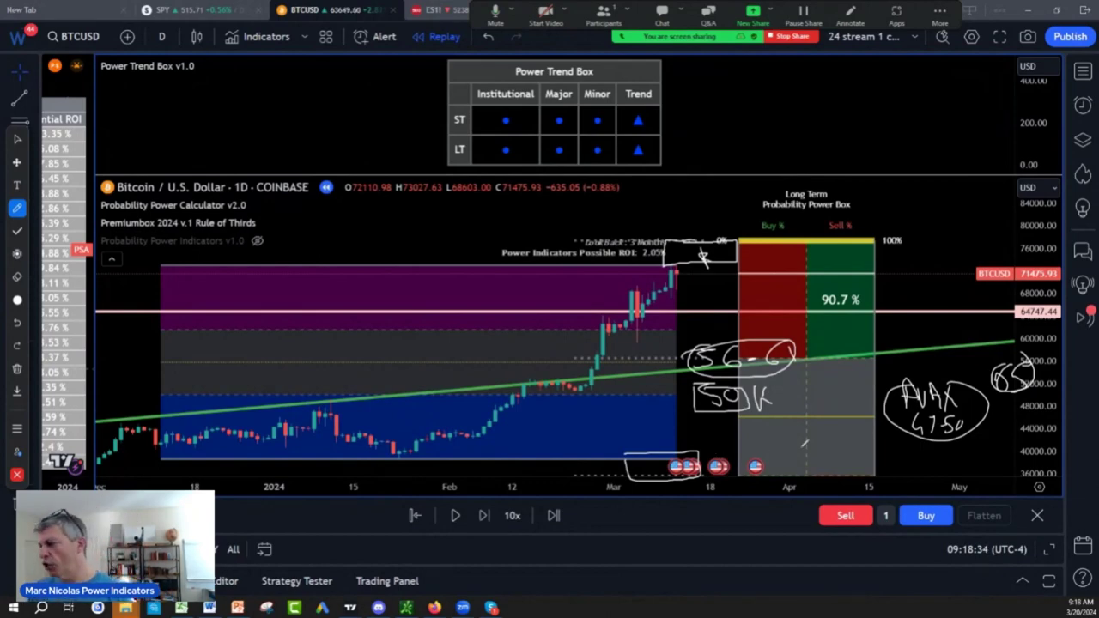
{"action": "key", "text": "Escape"}
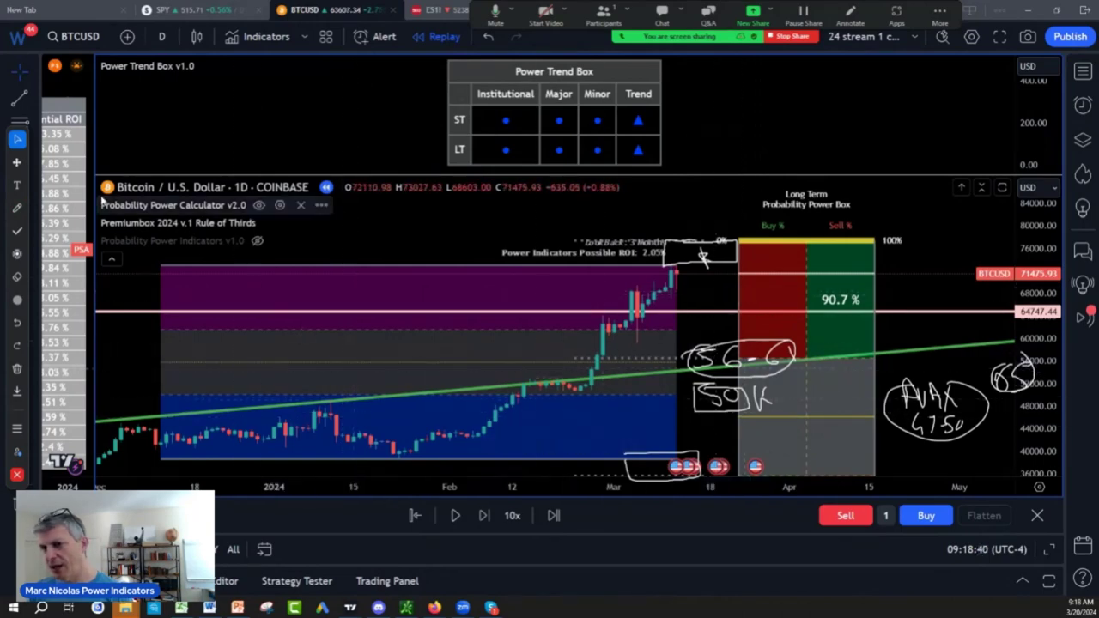
Switch the BTCUSD chart to the 4-hour timeframe and clear all annotation drawings.
{"action": "left_click", "coordinate": [163, 37]}
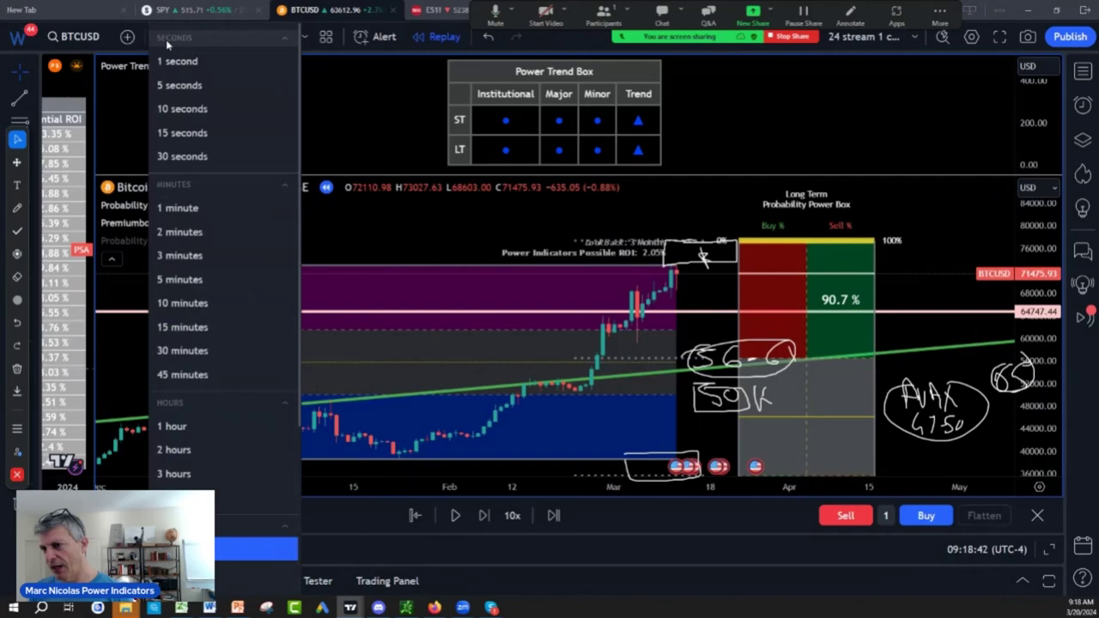
{"action": "left_click", "coordinate": [258, 548]}
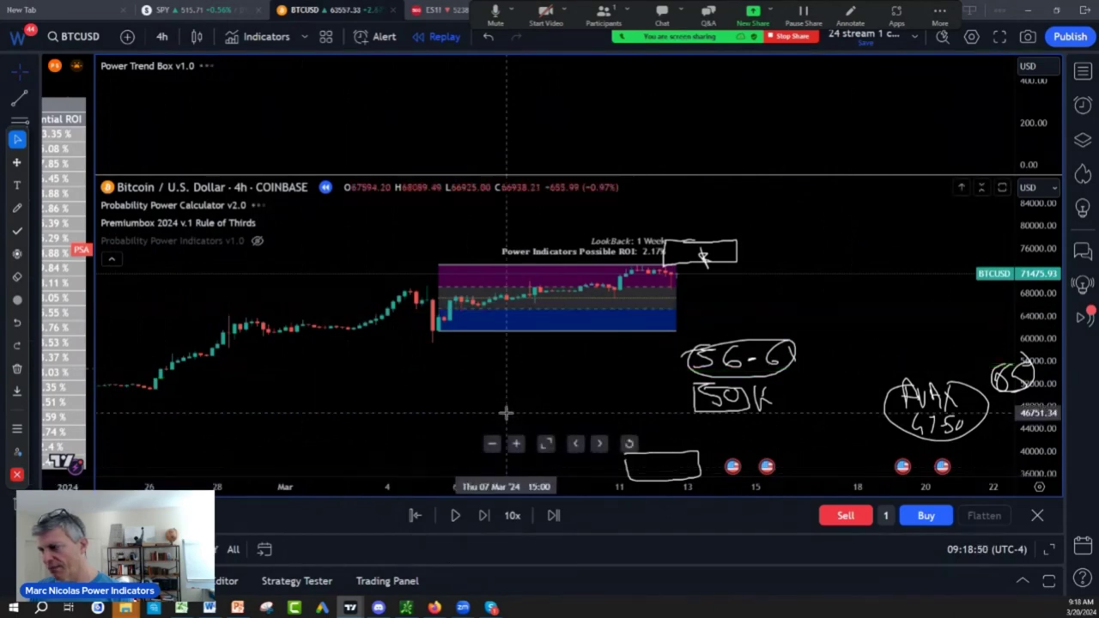
{"action": "left_click", "coordinate": [15, 369]}
{"action": "left_click", "coordinate": [73, 373]}
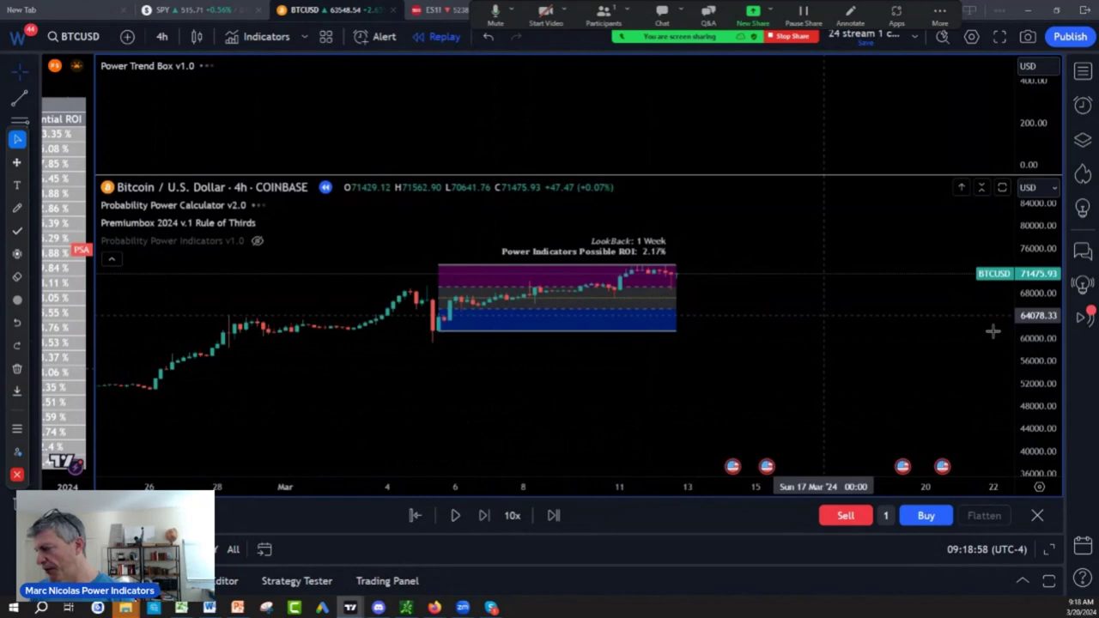
{"action": "double_click", "coordinate": [1056, 414]}
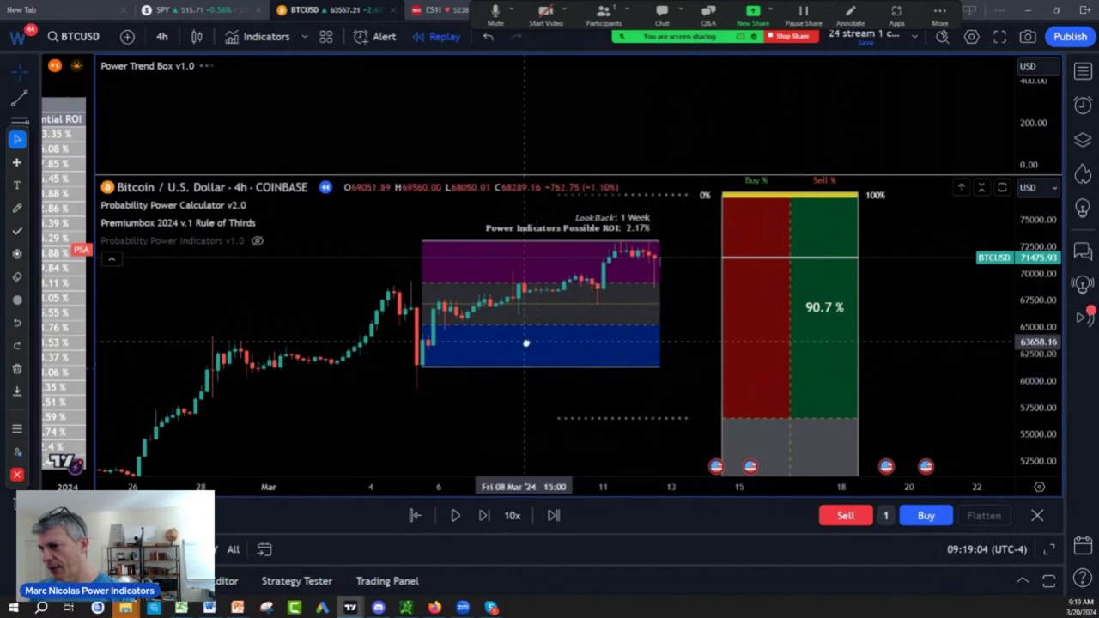
Search the crypto symbols for ETH and load the Coinbase ETHUSD pair into the chart.
{"action": "type", "text": "BTC"}
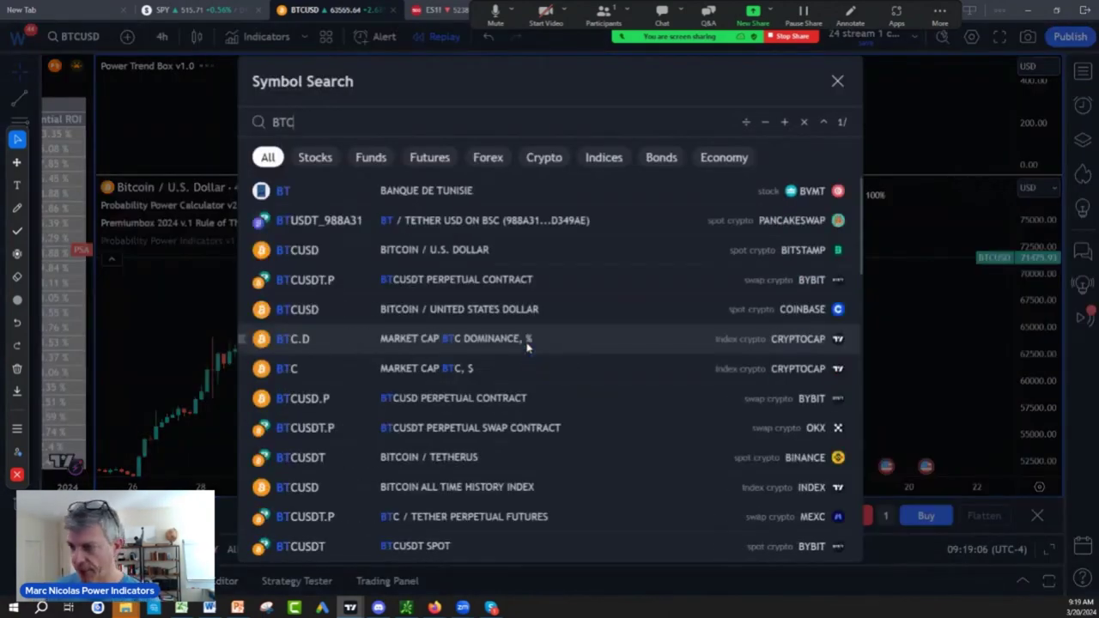
{"action": "left_click", "coordinate": [544, 161]}
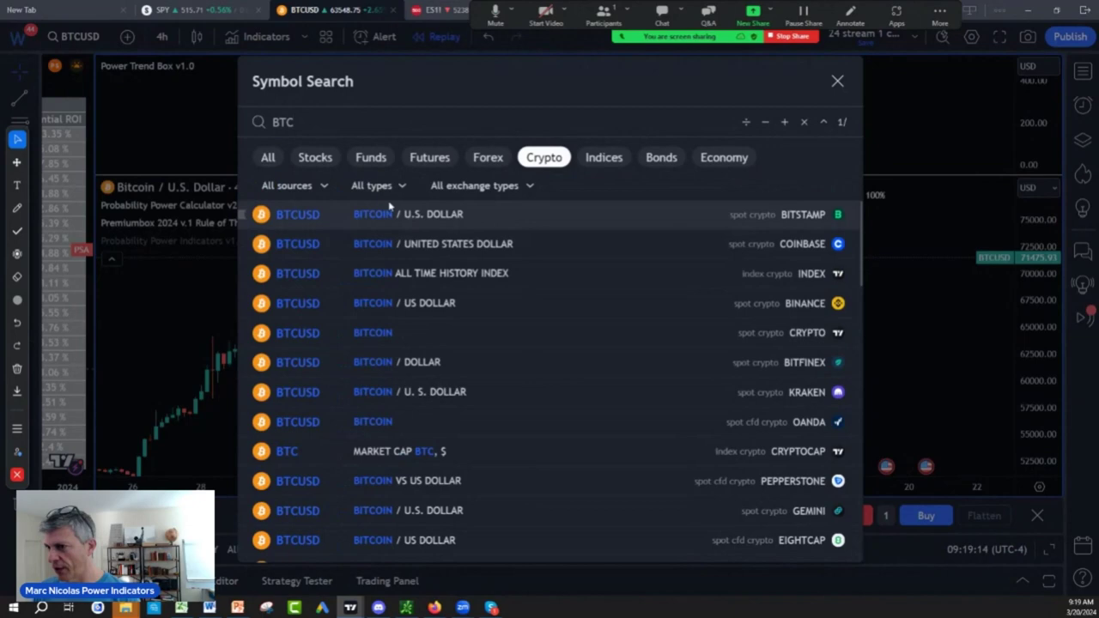
{"action": "key", "text": "BackSpace"}
{"action": "key", "text": "BackSpace"}
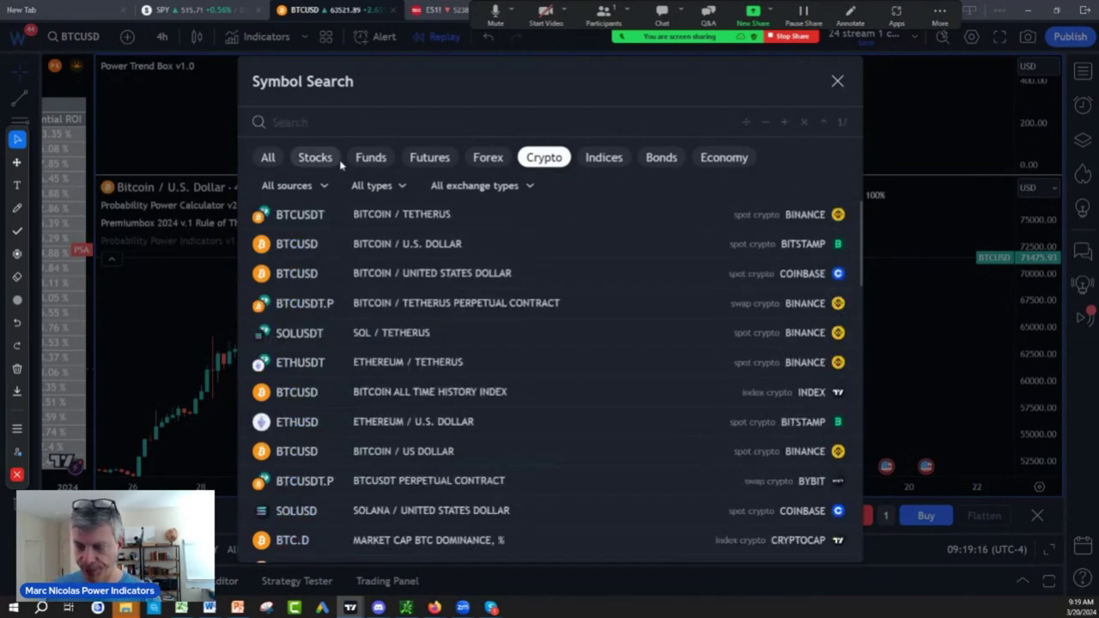
{"action": "type", "text": "ETH"}
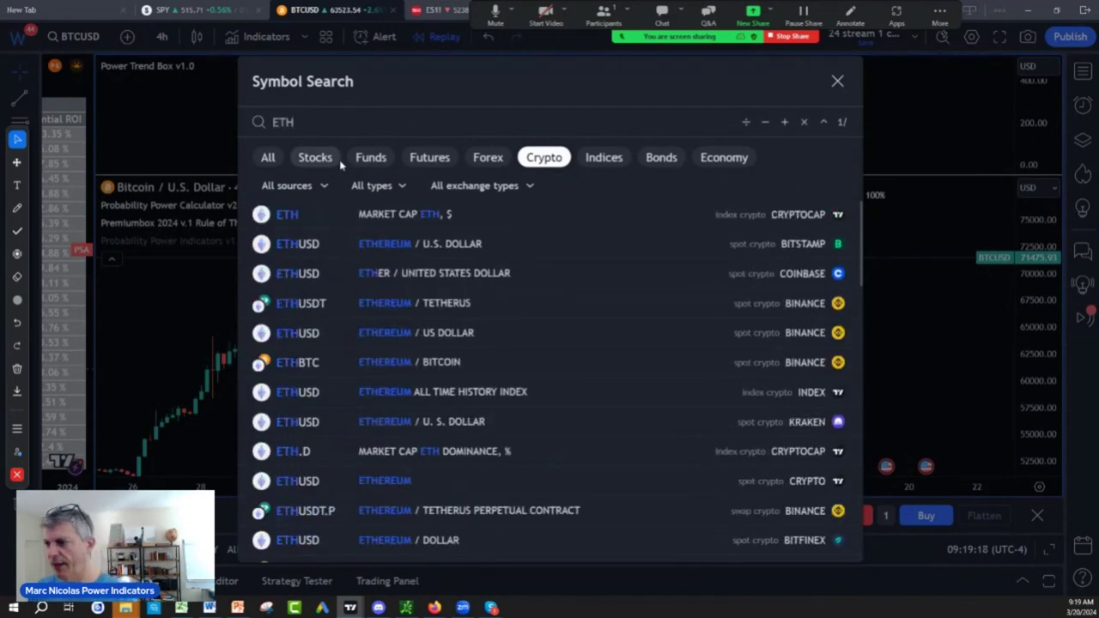
{"action": "left_click", "coordinate": [385, 273]}
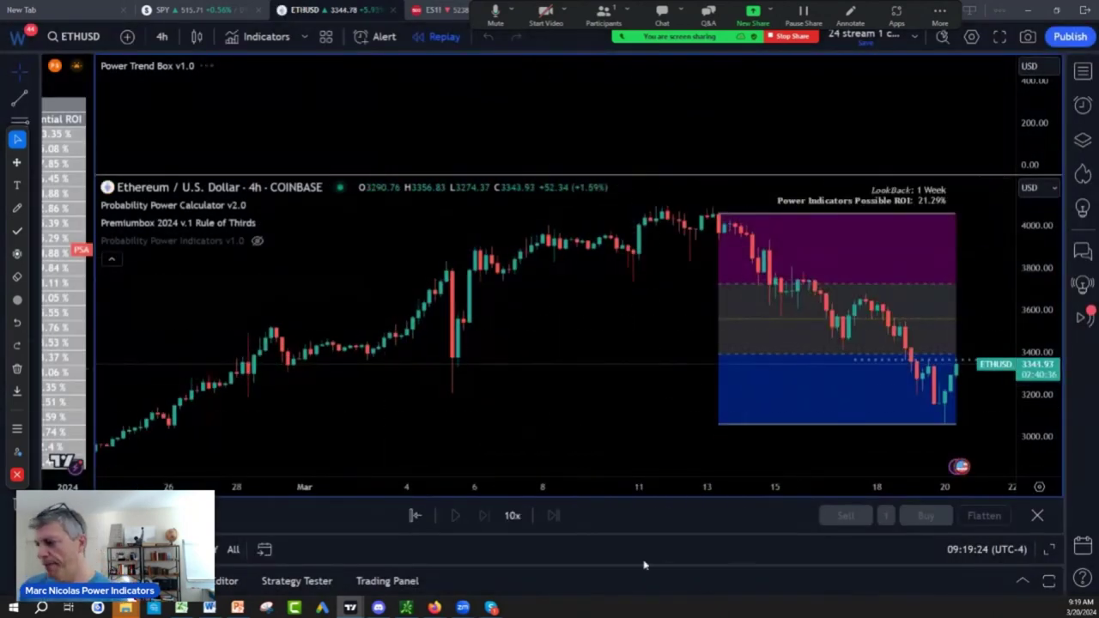
{"action": "left_click_drag", "start_coordinate": [530, 486], "coordinate": [601, 486]}
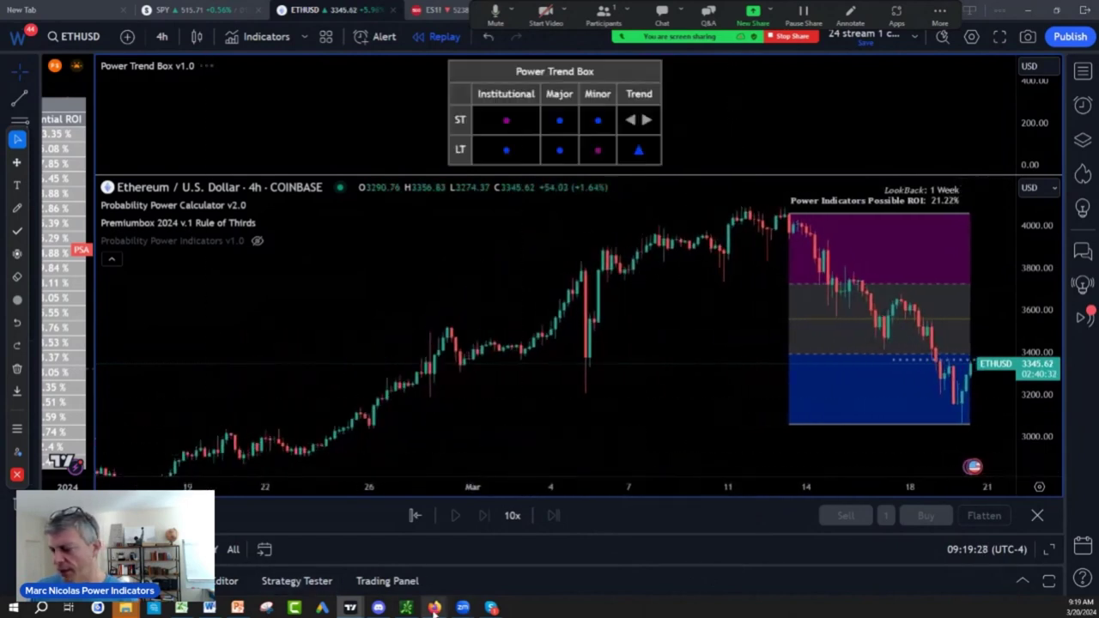
Switch to the PowerPoint deck and examine the two slides with the Coinbase total balance and coin holdings, then return to the chart.
{"action": "left_click", "coordinate": [238, 608]}
{"action": "scroll", "coordinate": [98, 429], "scroll_direction": "down", "scroll_amount": 5}
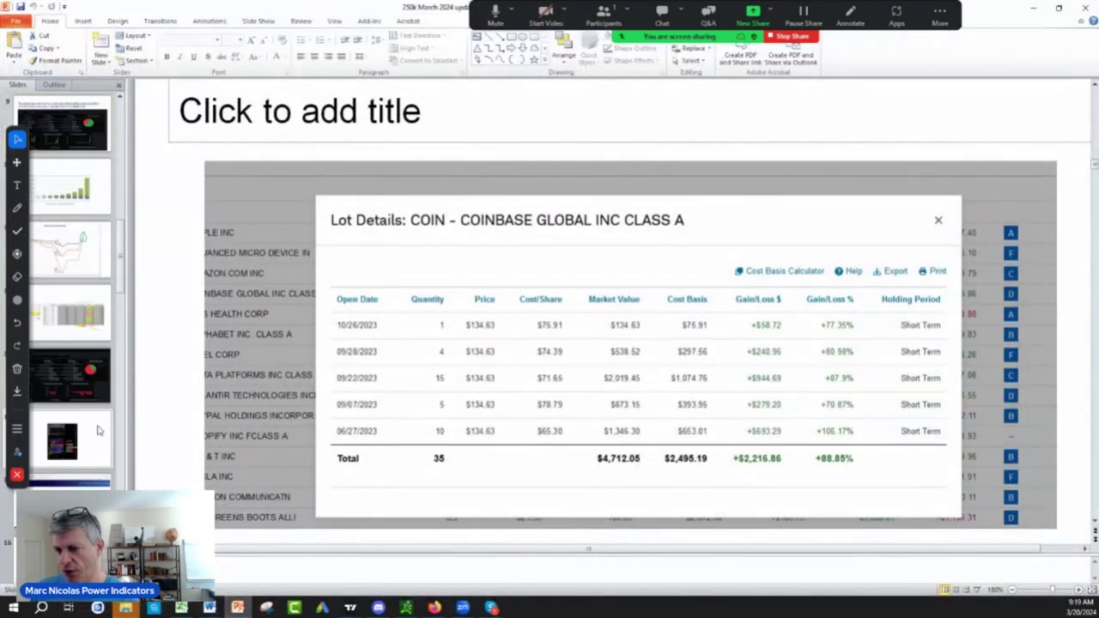
{"action": "scroll", "coordinate": [97, 429], "scroll_direction": "down", "scroll_amount": 5}
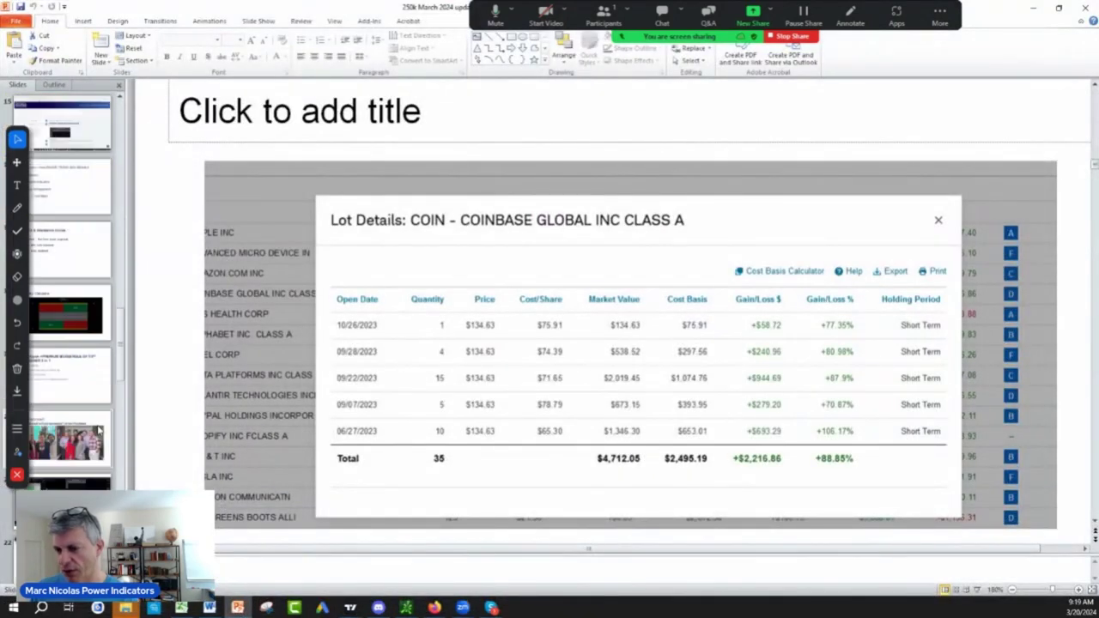
{"action": "scroll", "coordinate": [98, 430], "scroll_direction": "down", "scroll_amount": 3}
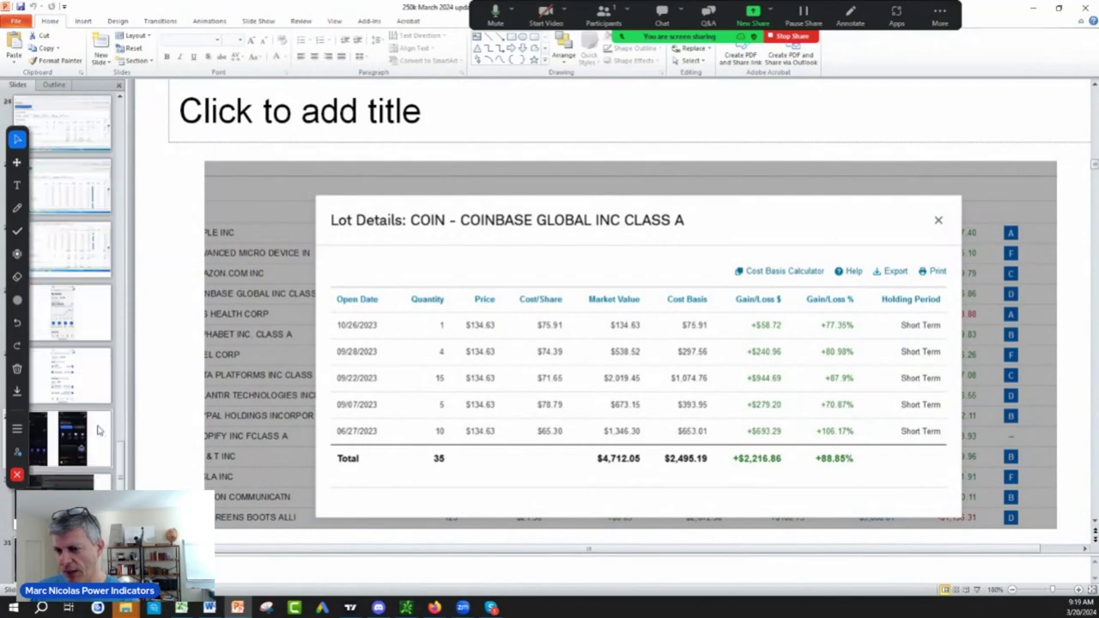
{"action": "left_click", "coordinate": [78, 376]}
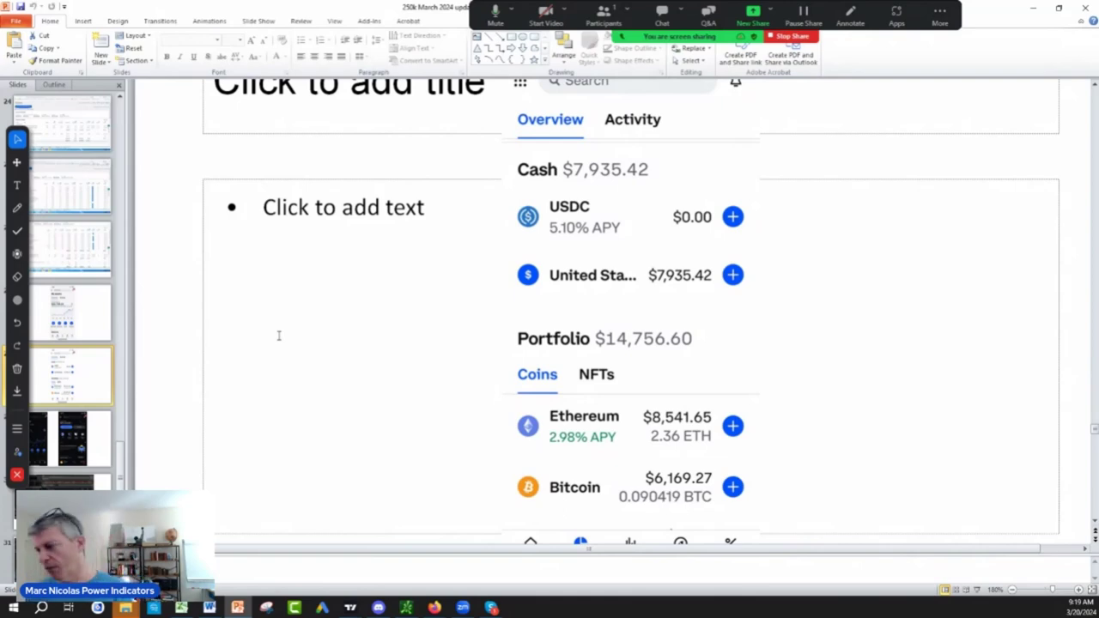
{"action": "scroll", "coordinate": [358, 243], "scroll_direction": "up", "scroll_amount": 5}
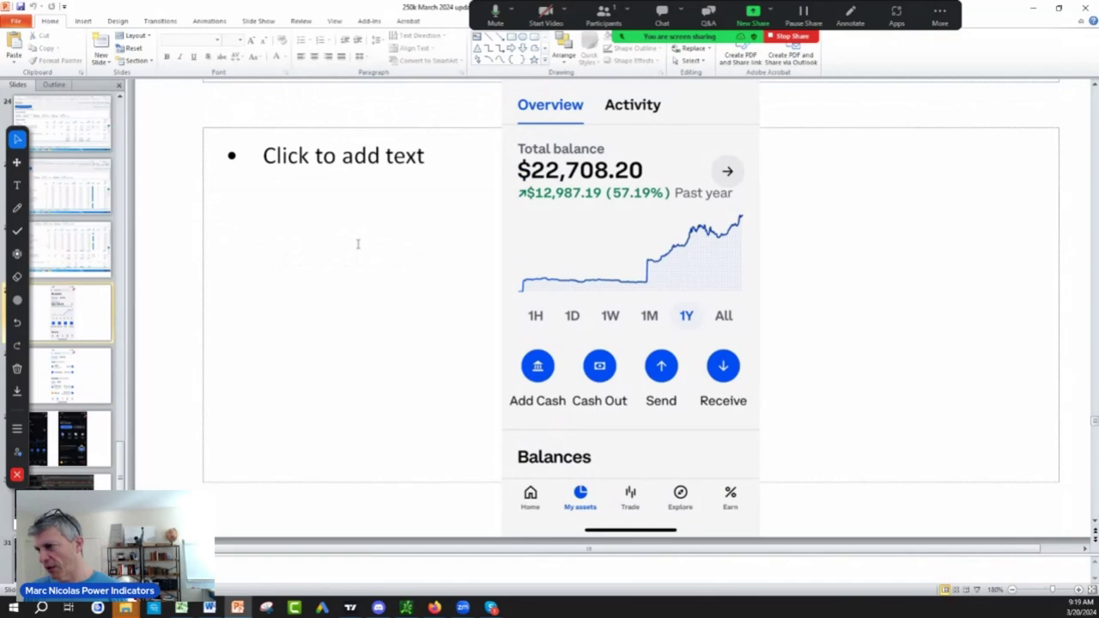
{"action": "scroll", "coordinate": [358, 244], "scroll_direction": "down", "scroll_amount": 3}
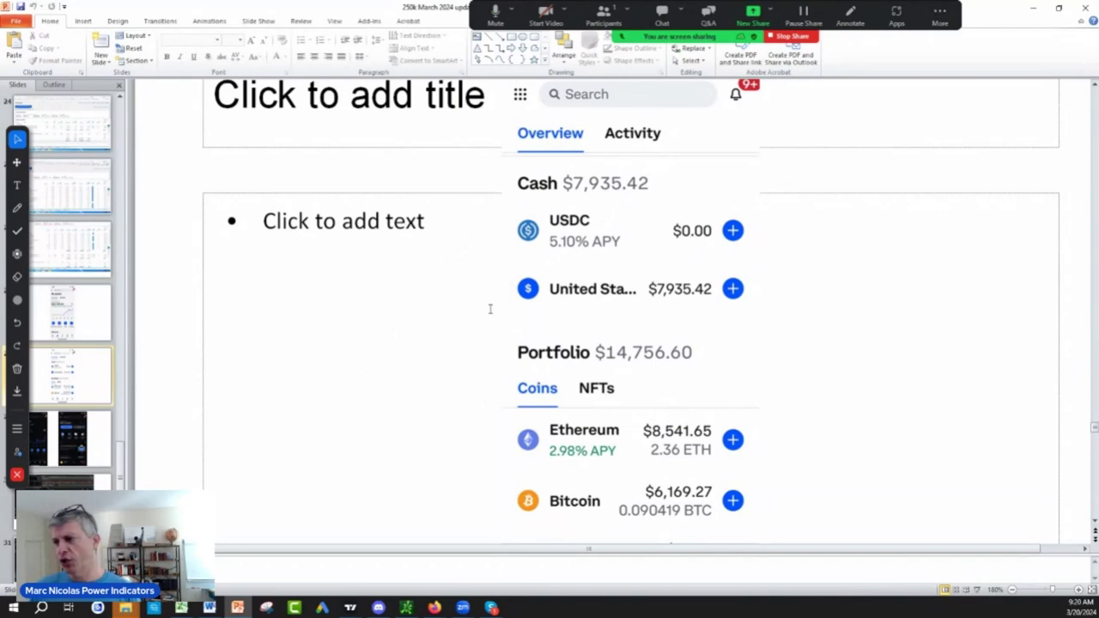
{"action": "scroll", "coordinate": [340, 348], "scroll_direction": "up", "scroll_amount": 5}
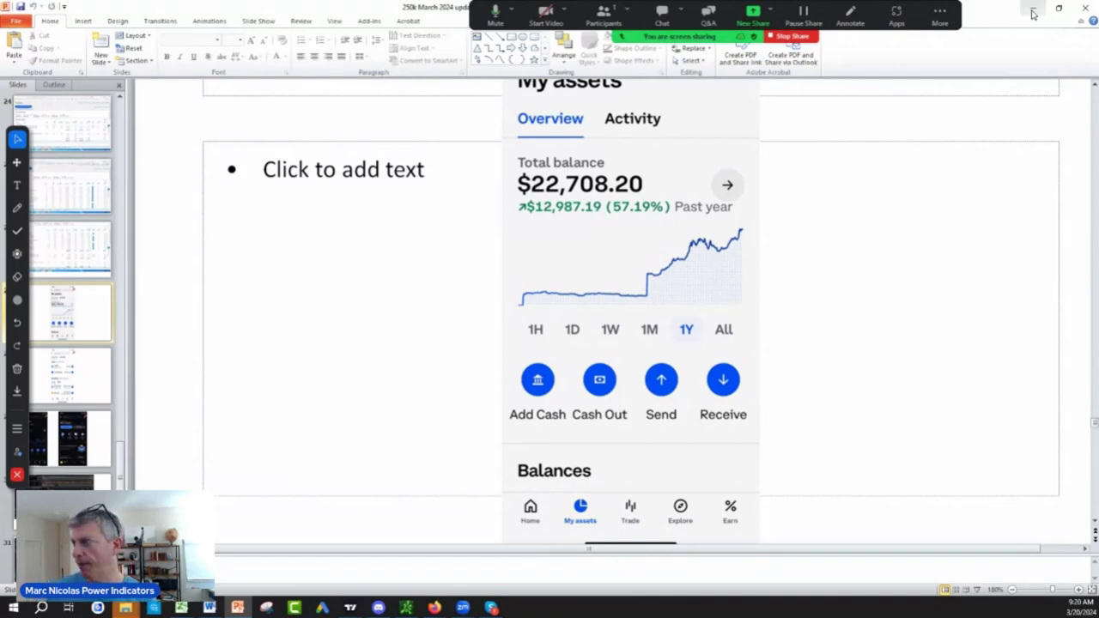
{"action": "left_click", "coordinate": [1033, 14]}
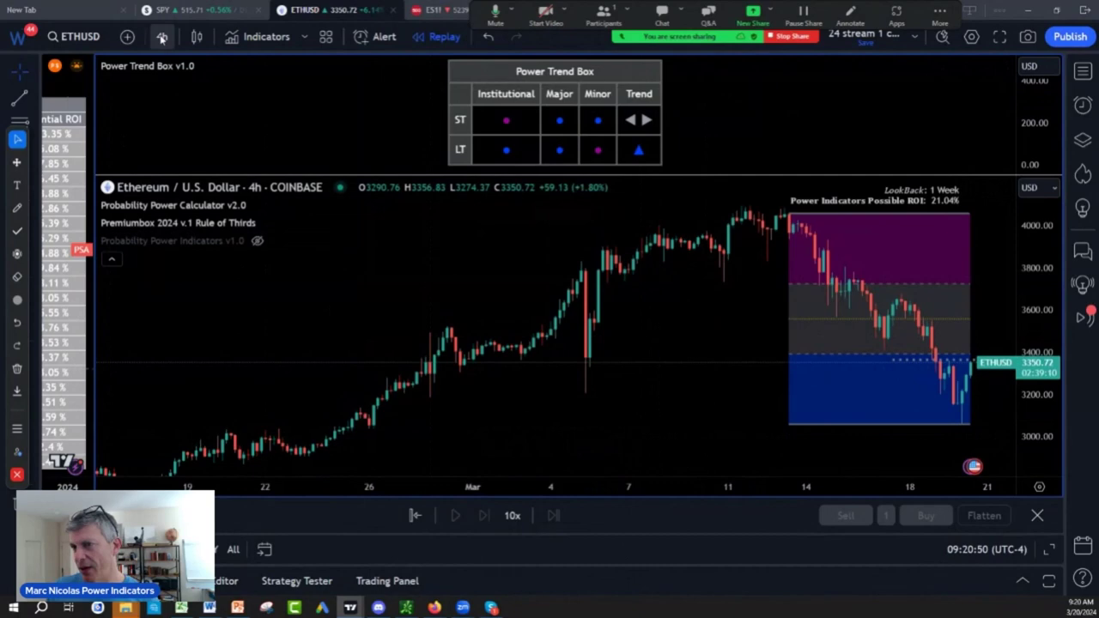
Switch the ETHUSD chart to the weekly timeframe.
{"action": "left_click", "coordinate": [162, 36]}
{"action": "left_click", "coordinate": [172, 572]}
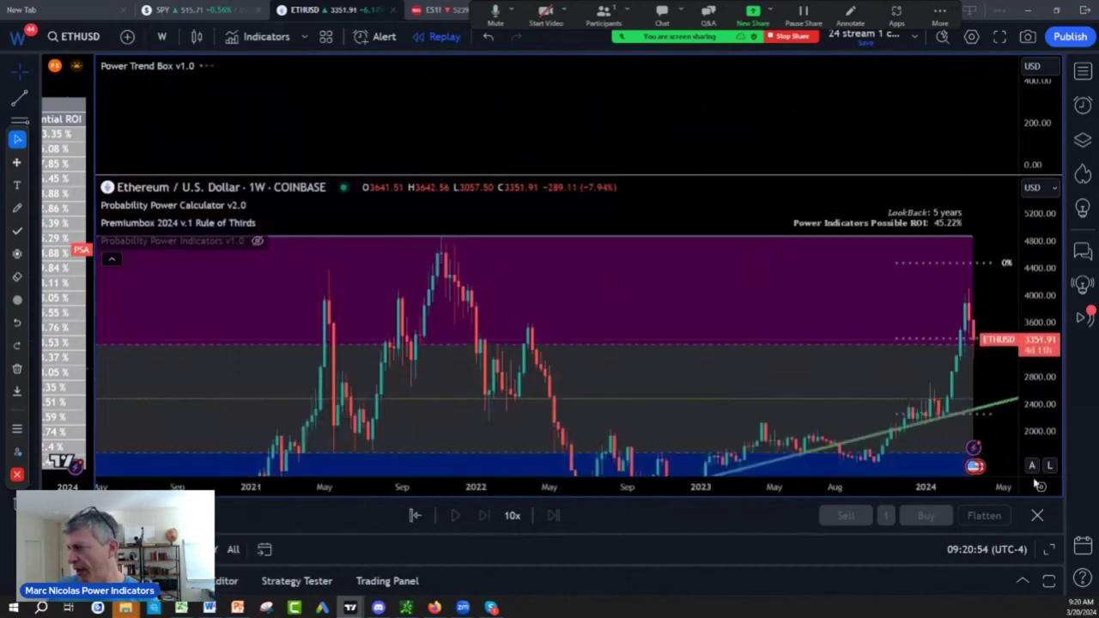
{"action": "scroll", "coordinate": [792, 461], "scroll_direction": "up", "scroll_amount": 5}
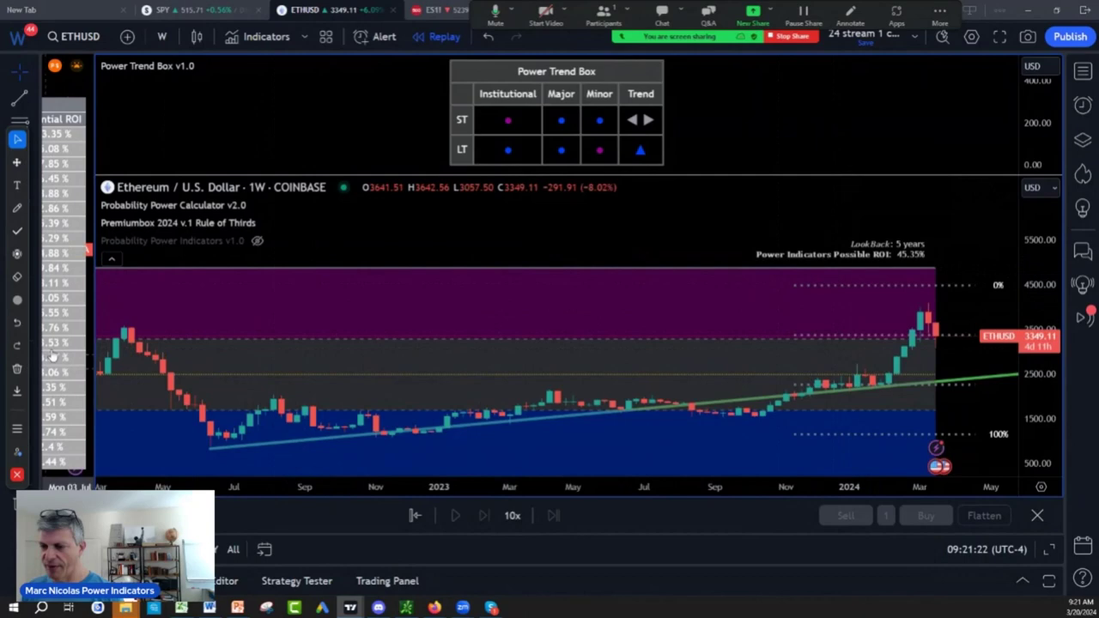
Draw two descending lines across the latest weekly candles, handwrite notes at their lower ends, and extend rising strokes to a handwritten 5200.
{"action": "left_click", "coordinate": [26, 208]}
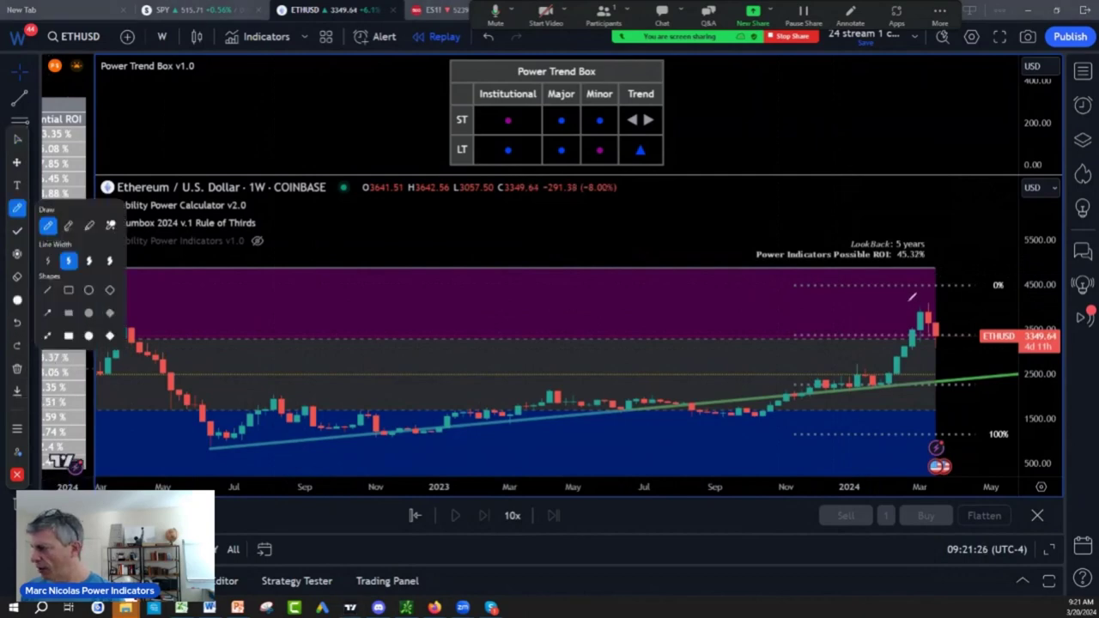
{"action": "left_click_drag", "start_coordinate": [908, 301], "coordinate": [950, 371]}
{"action": "left_click_drag", "start_coordinate": [931, 304], "coordinate": [988, 363]}
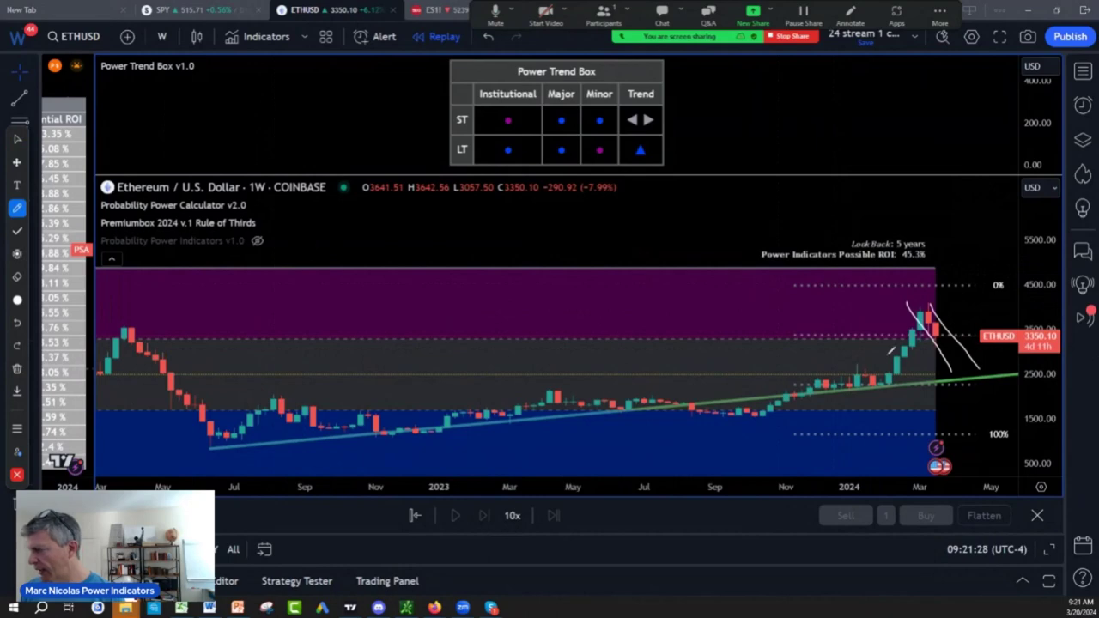
{"action": "mouse_move", "coordinate": [856, 350]}
{"action": "left_mouse_down"}
{"action": "mouse_move", "coordinate": [893, 341]}
{"action": "mouse_move", "coordinate": [860, 327]}
{"action": "mouse_move", "coordinate": [883, 353]}
{"action": "mouse_move", "coordinate": [881, 371]}
{"action": "mouse_move", "coordinate": [902, 373]}
{"action": "left_mouse_up"}
{"action": "mouse_move", "coordinate": [925, 357]}
{"action": "left_mouse_down"}
{"action": "mouse_move", "coordinate": [930, 350]}
{"action": "mouse_move", "coordinate": [927, 375]}
{"action": "mouse_move", "coordinate": [981, 349]}
{"action": "mouse_move", "coordinate": [963, 373]}
{"action": "mouse_move", "coordinate": [983, 235]}
{"action": "left_mouse_up"}
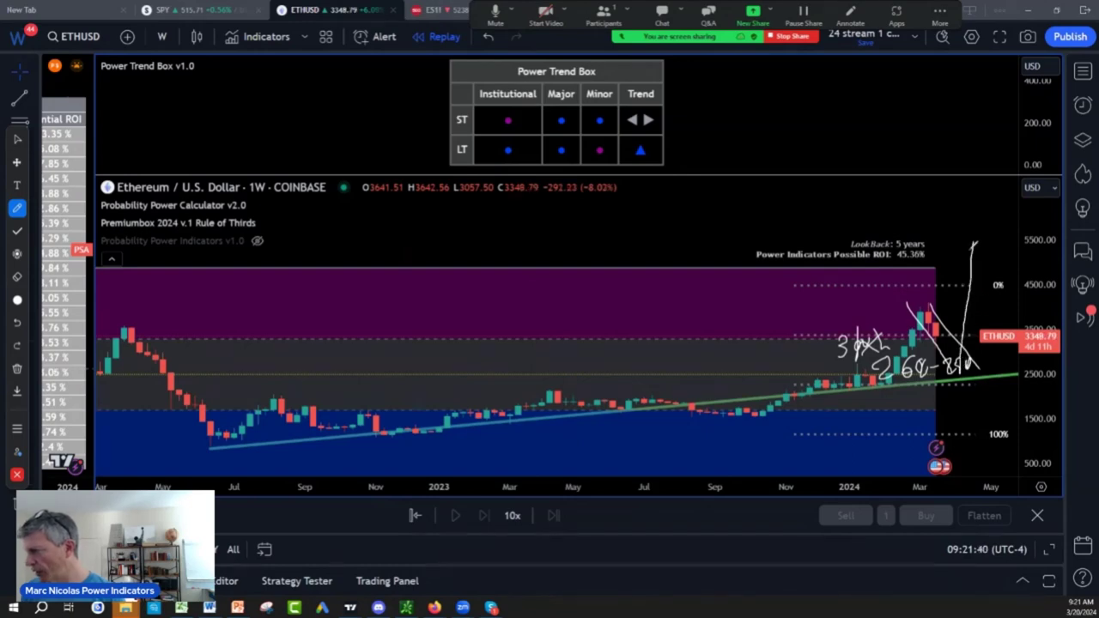
{"action": "mouse_move", "coordinate": [940, 342]}
{"action": "left_mouse_down"}
{"action": "mouse_move", "coordinate": [962, 247]}
{"action": "mouse_move", "coordinate": [906, 229]}
{"action": "mouse_move", "coordinate": [983, 225]}
{"action": "mouse_move", "coordinate": [974, 223]}
{"action": "left_mouse_up"}
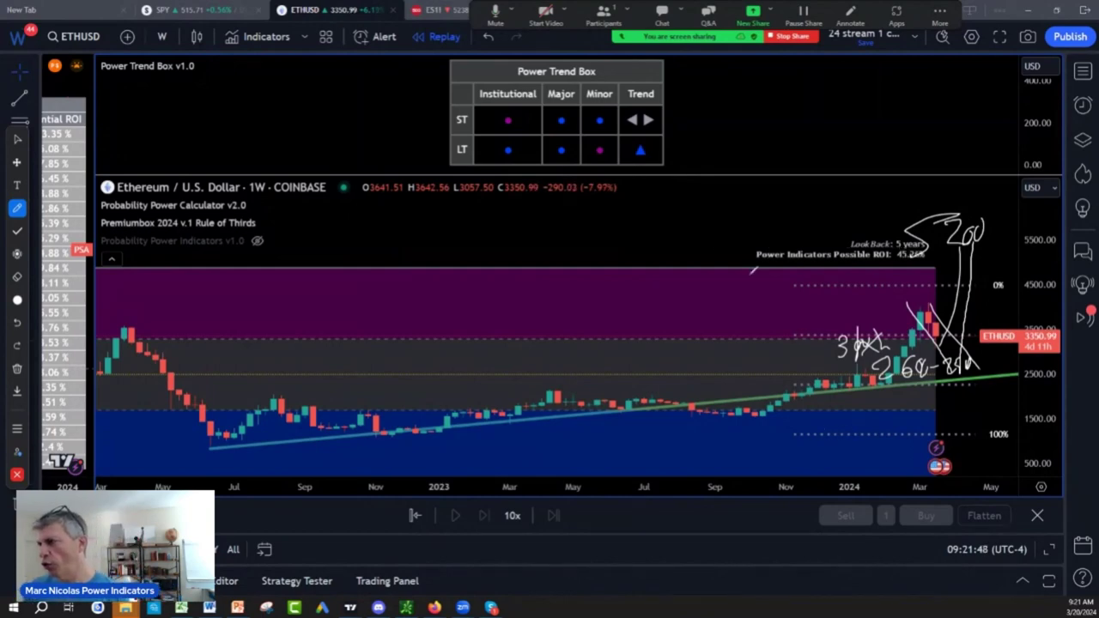
Clear all annotation drawings and load the CRYPTOCAP TOTAL3 index, the crypto total market cap excluding BTC and ETH.
{"action": "left_click", "coordinate": [17, 369]}
{"action": "left_click", "coordinate": [129, 377]}
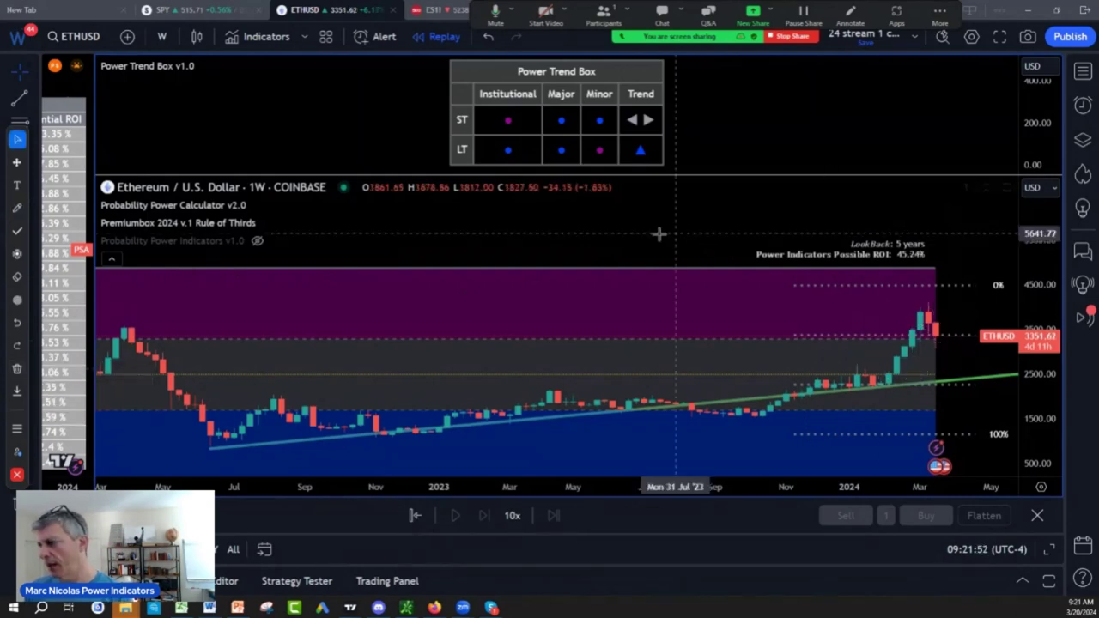
{"action": "left_click", "coordinate": [631, 238]}
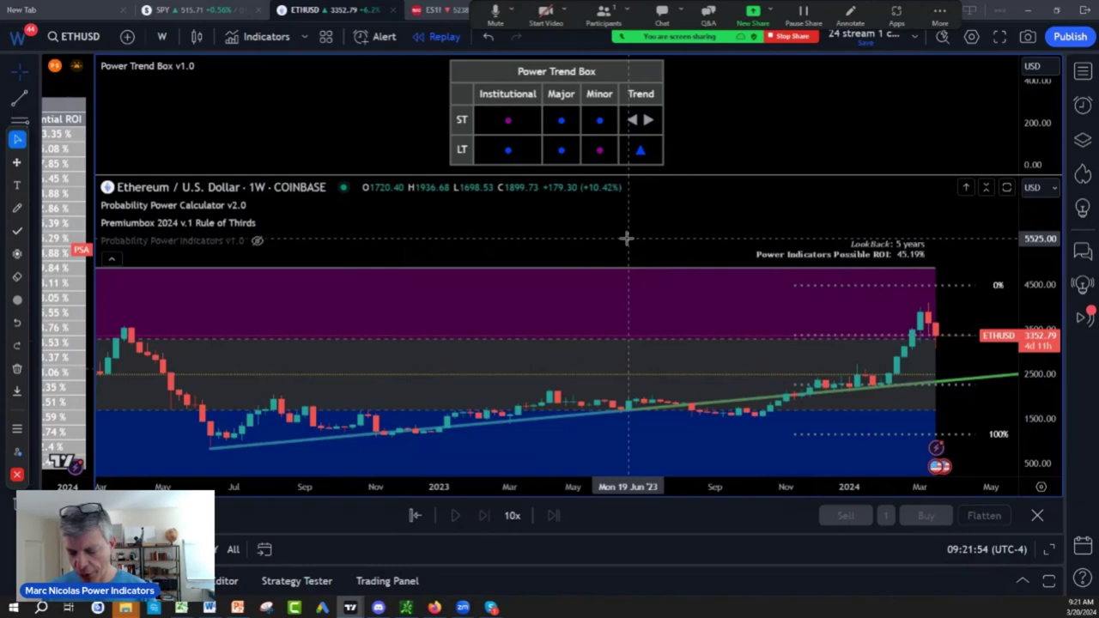
{"action": "type", "text": "TOT"}
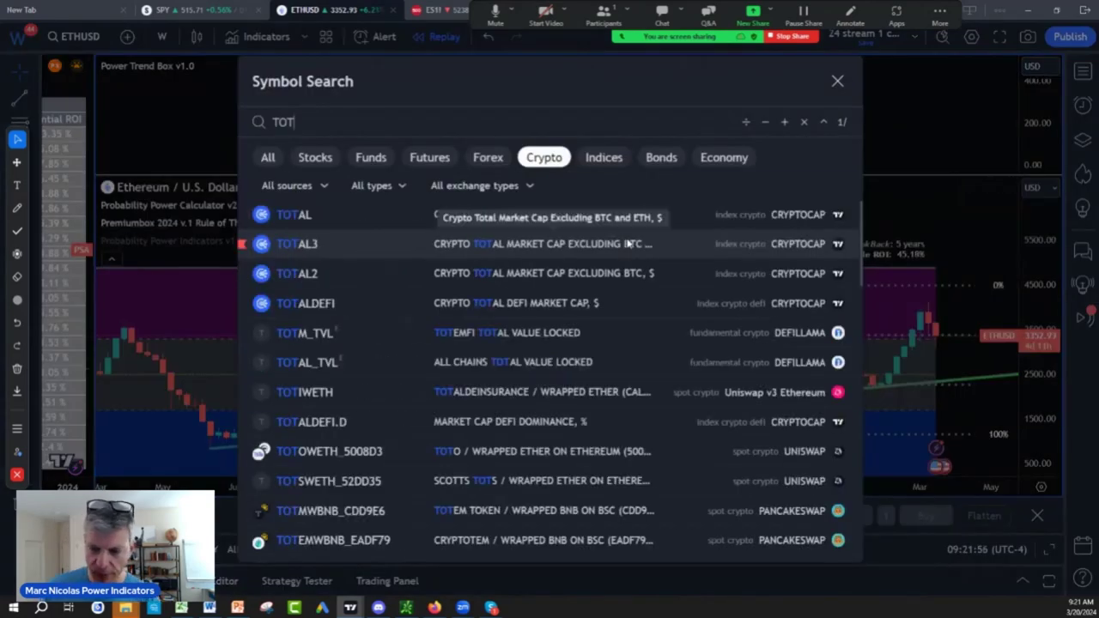
{"action": "type", "text": "AL"}
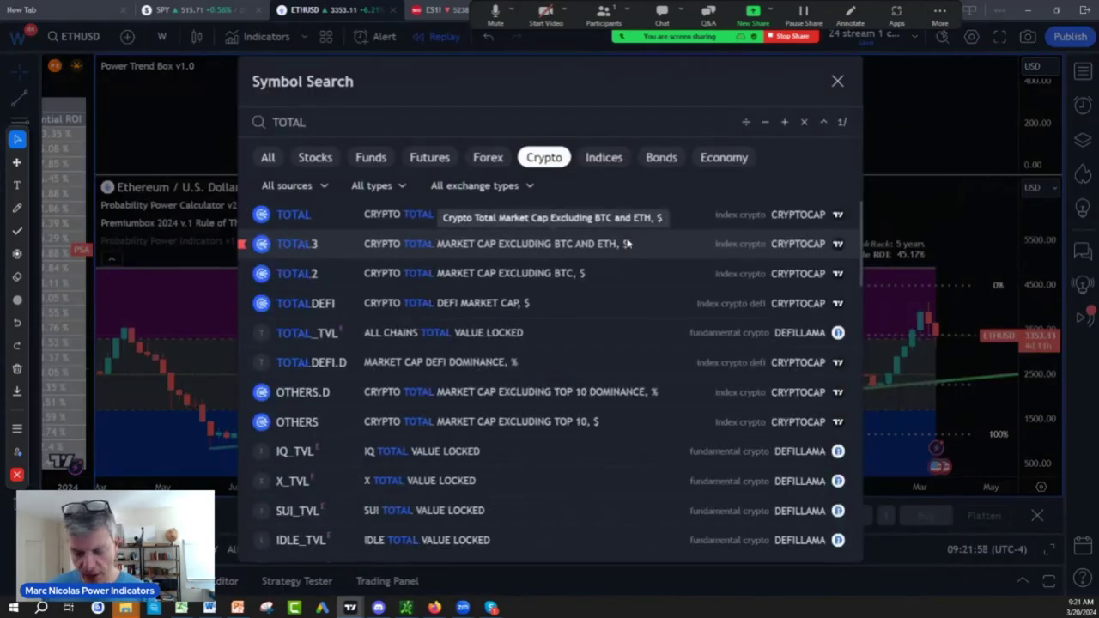
{"action": "type", "text": "3"}
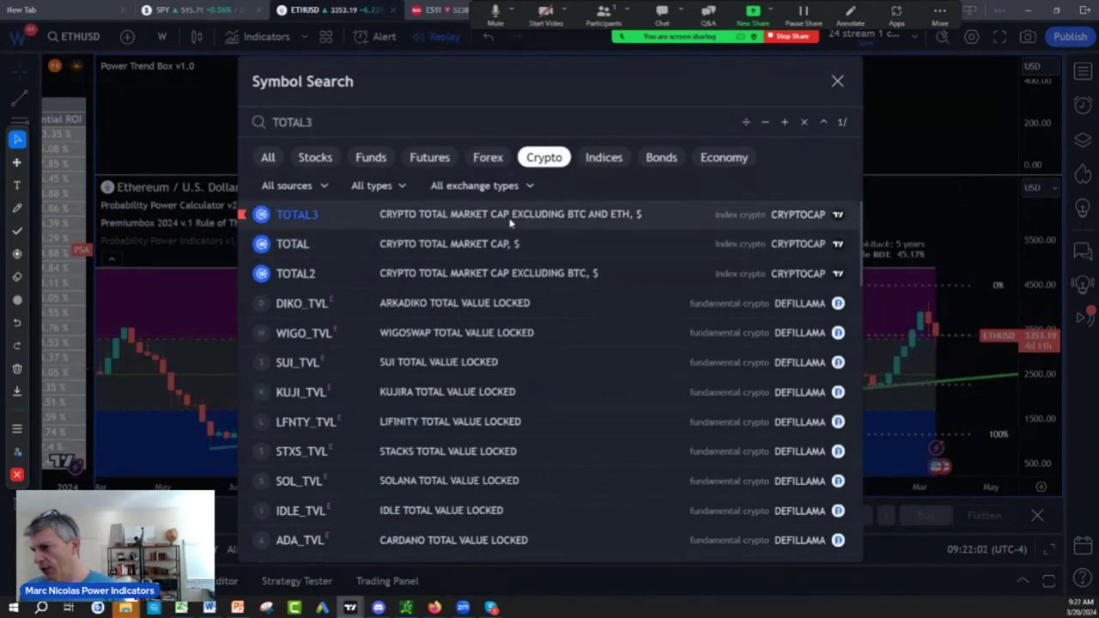
{"action": "left_click", "coordinate": [510, 222]}
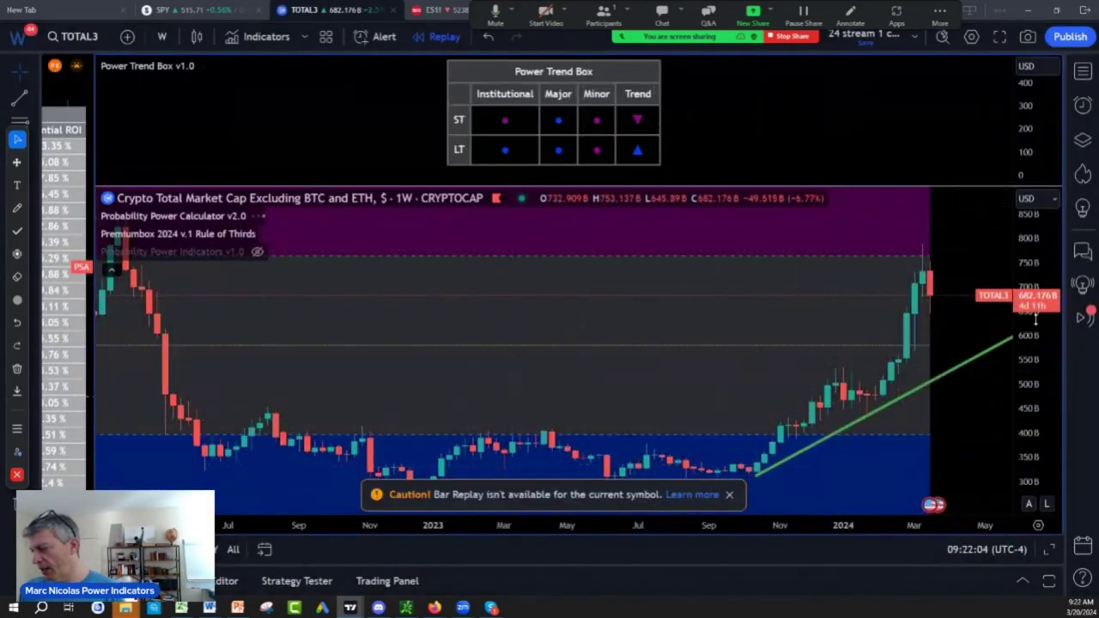
Draw two descending lines from the latest TOTAL3 weekly candles and a horizontal line beneath them at about 580B.
{"action": "scroll", "coordinate": [804, 522], "scroll_direction": "down", "scroll_amount": 5}
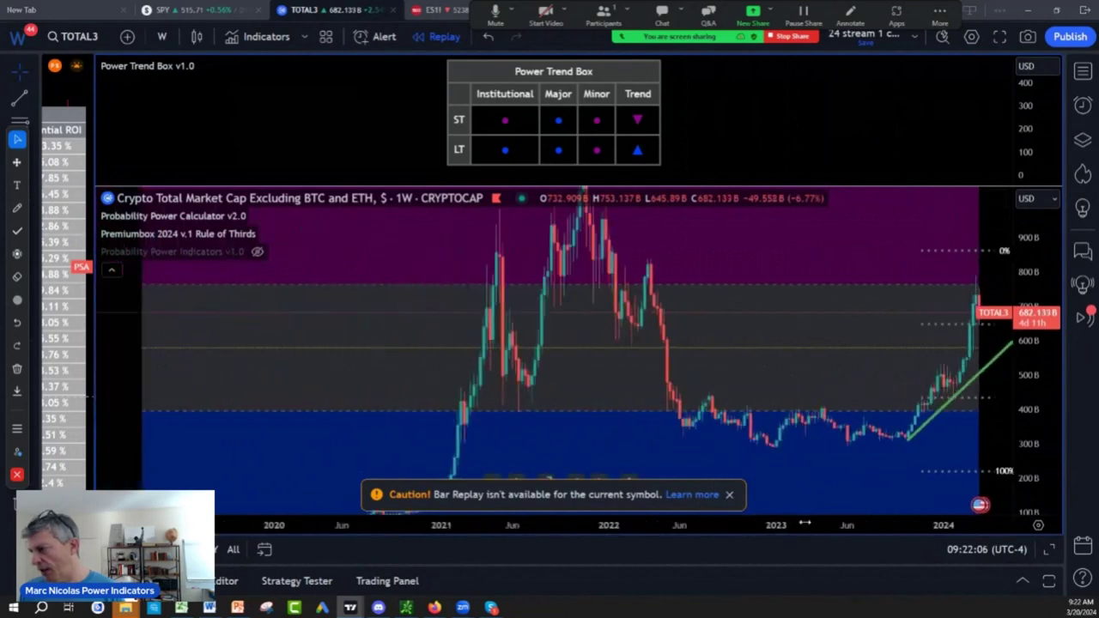
{"action": "scroll", "coordinate": [805, 522], "scroll_direction": "up", "scroll_amount": 3}
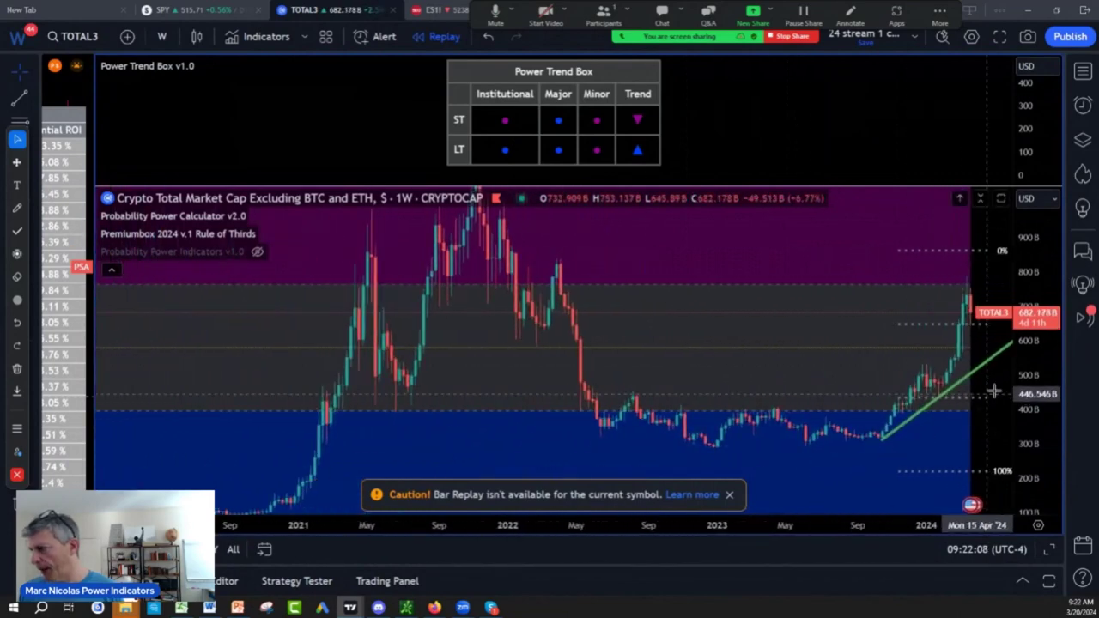
{"action": "left_click_drag", "start_coordinate": [969, 421], "coordinate": [896, 445]}
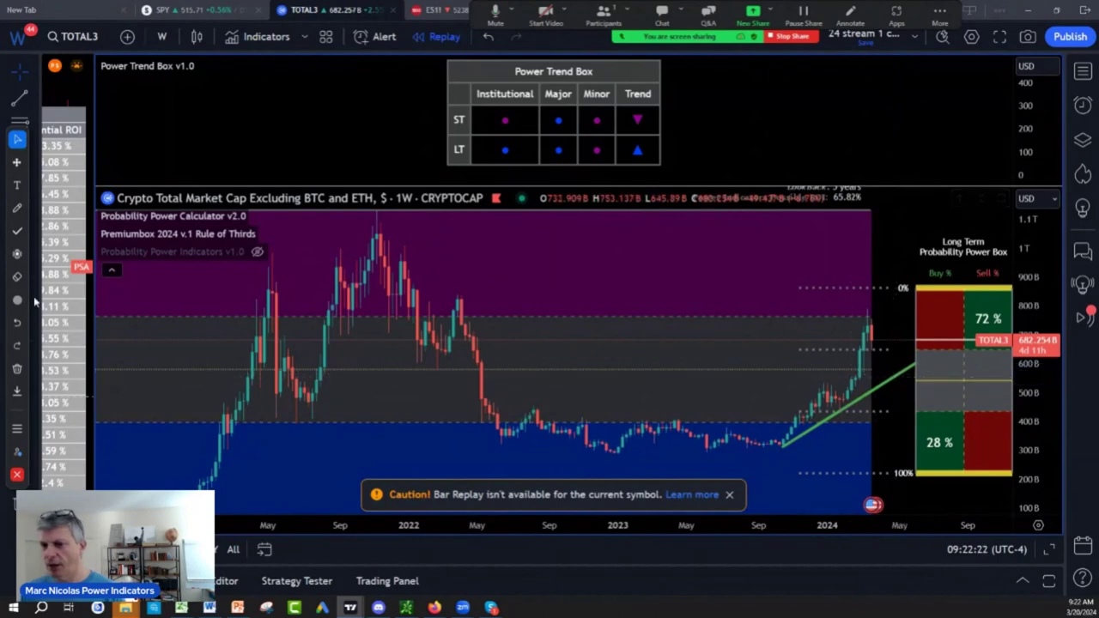
{"action": "left_click", "coordinate": [29, 217]}
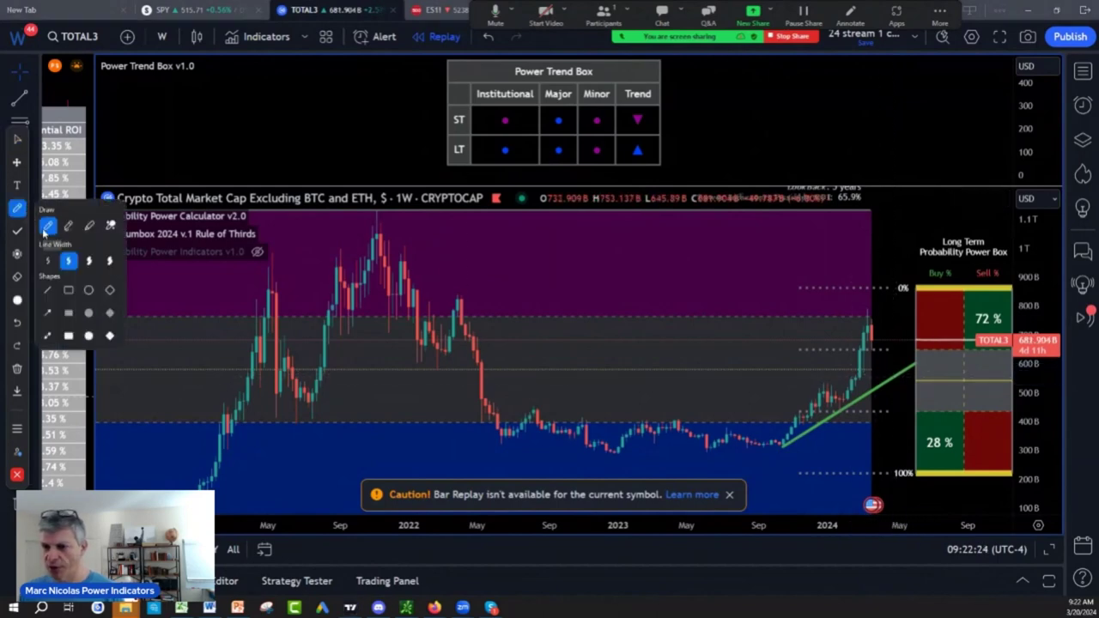
{"action": "left_click", "coordinate": [865, 336]}
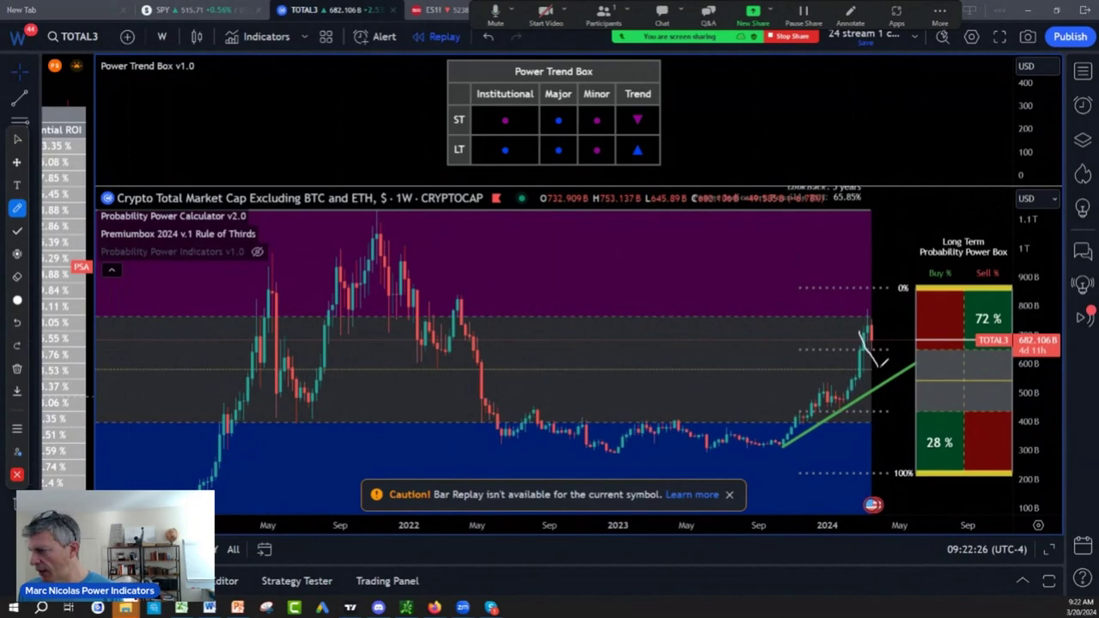
{"action": "left_click_drag", "start_coordinate": [874, 312], "coordinate": [896, 349]}
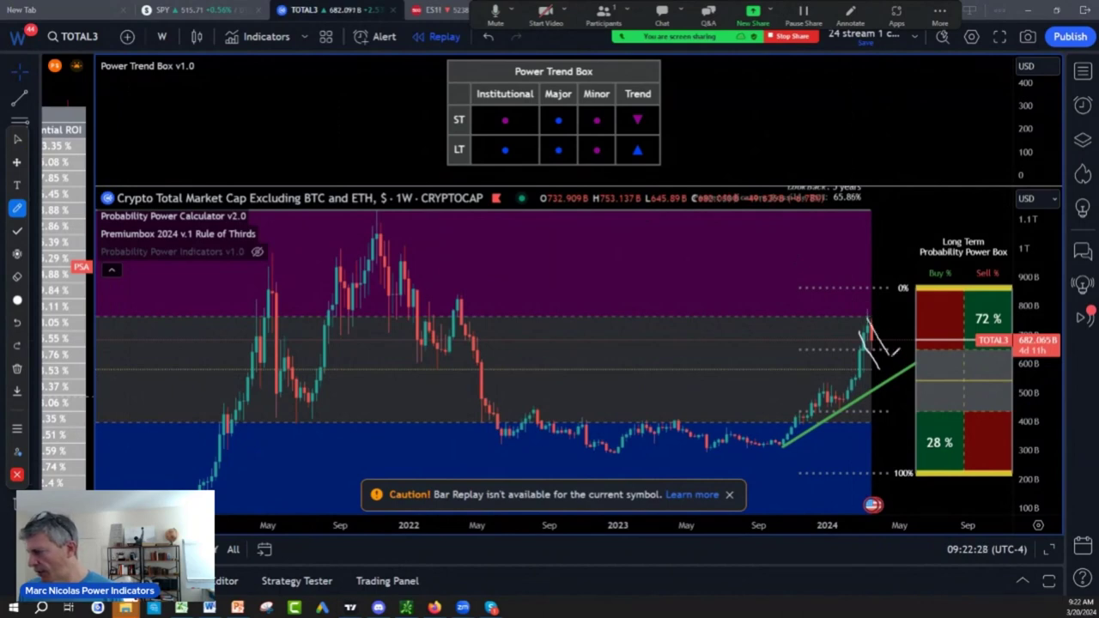
{"action": "left_click_drag", "start_coordinate": [831, 370], "coordinate": [900, 371]}
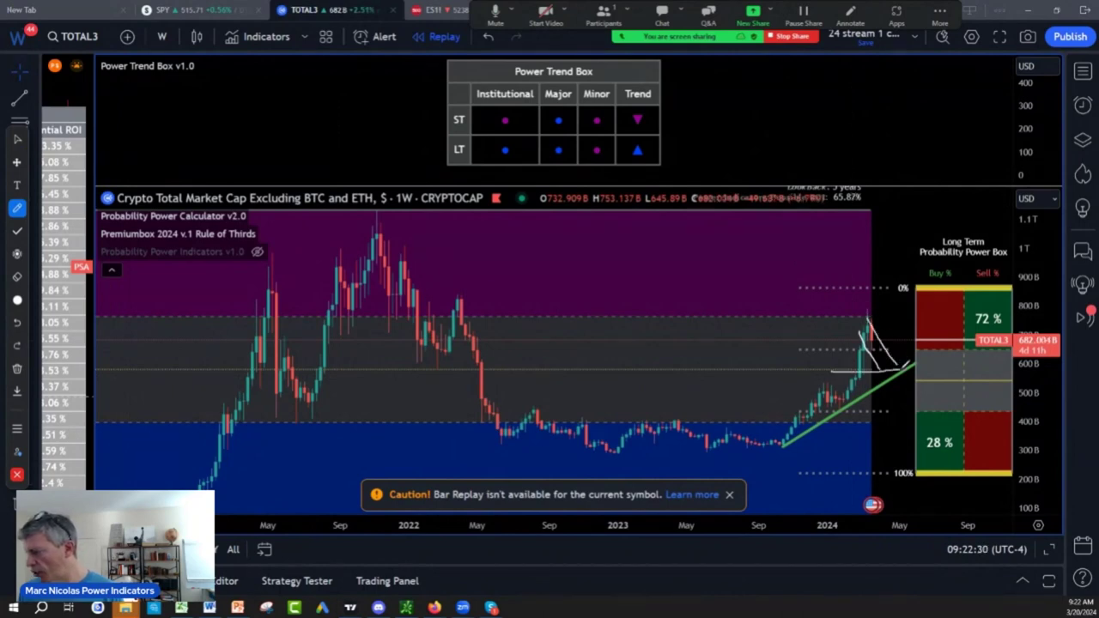
{"action": "key", "text": "Escape"}
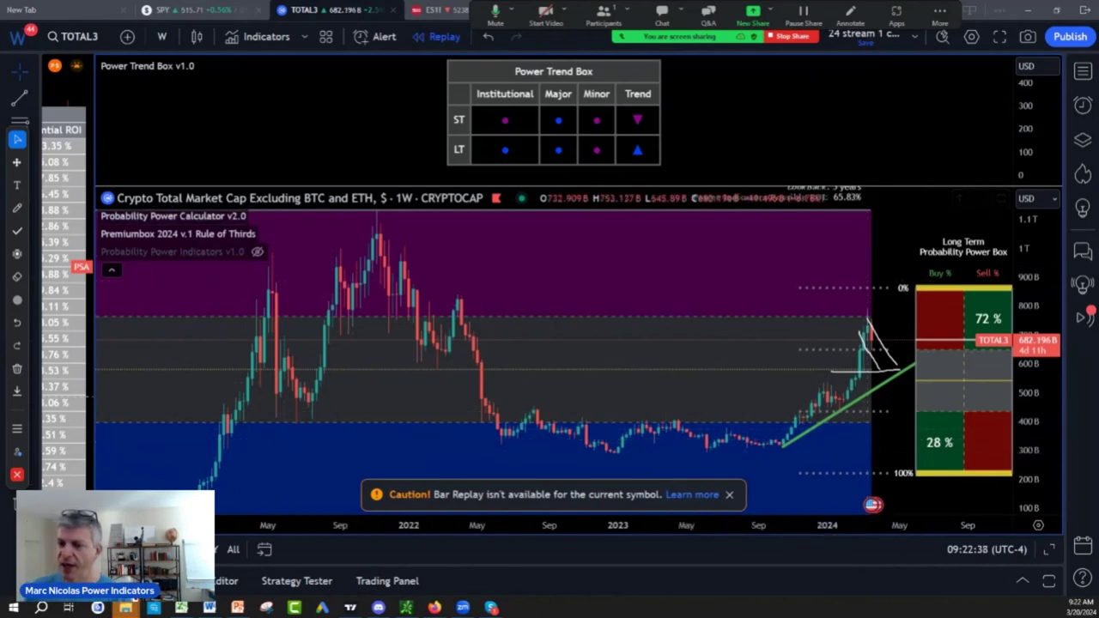
Handwrite and circle the pullback level at the foot of the descending lines, and draw a rising arrow from it to the 0% line.
{"action": "left_click", "coordinate": [26, 212]}
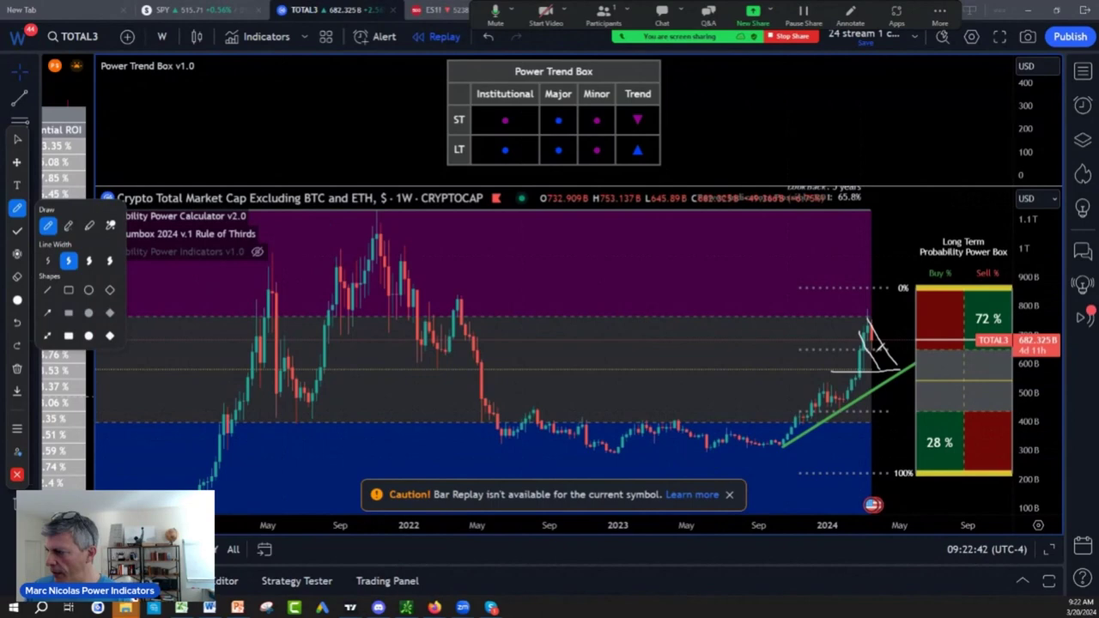
{"action": "left_click", "coordinate": [878, 345]}
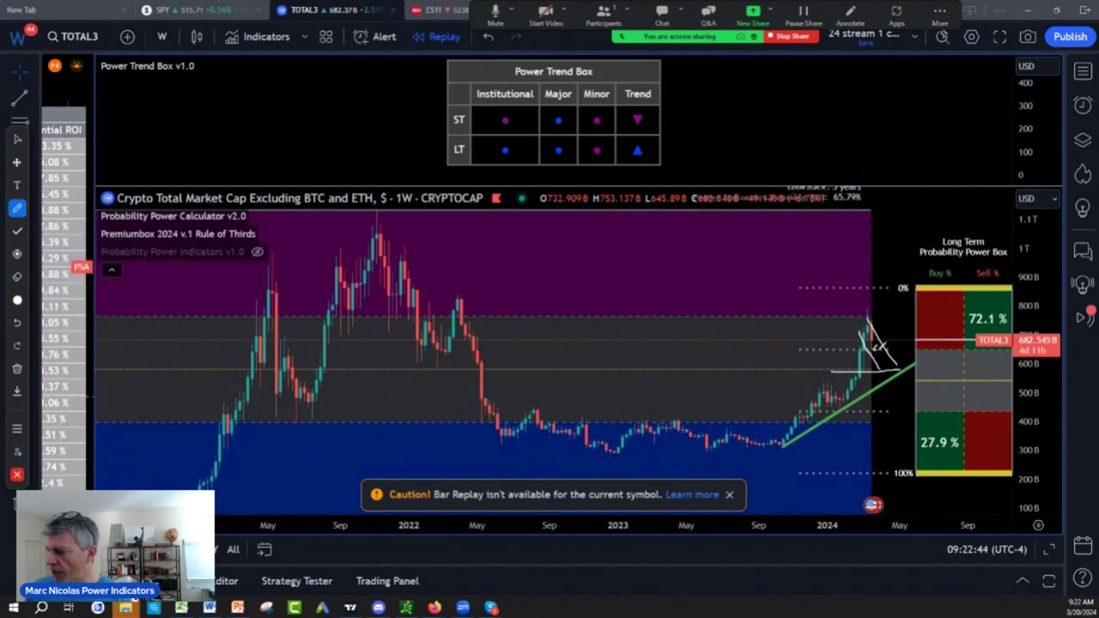
{"action": "mouse_move", "coordinate": [897, 361]}
{"action": "left_mouse_down"}
{"action": "mouse_move", "coordinate": [902, 382]}
{"action": "mouse_move", "coordinate": [922, 368]}
{"action": "left_mouse_up"}
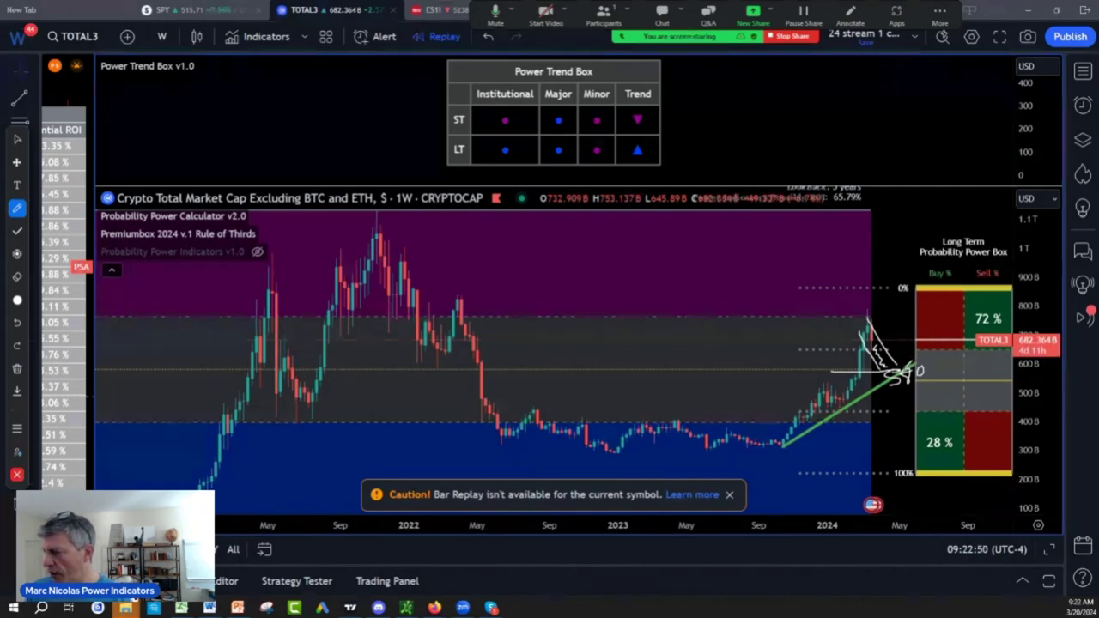
{"action": "mouse_move", "coordinate": [926, 376]}
{"action": "left_mouse_down"}
{"action": "mouse_move", "coordinate": [1006, 373]}
{"action": "mouse_move", "coordinate": [910, 378]}
{"action": "mouse_move", "coordinate": [925, 277]}
{"action": "mouse_move", "coordinate": [915, 285]}
{"action": "mouse_move", "coordinate": [929, 297]}
{"action": "left_mouse_up"}
{"action": "mouse_move", "coordinate": [926, 357]}
{"action": "left_mouse_down"}
{"action": "mouse_move", "coordinate": [909, 395]}
{"action": "mouse_move", "coordinate": [923, 359]}
{"action": "left_mouse_up"}
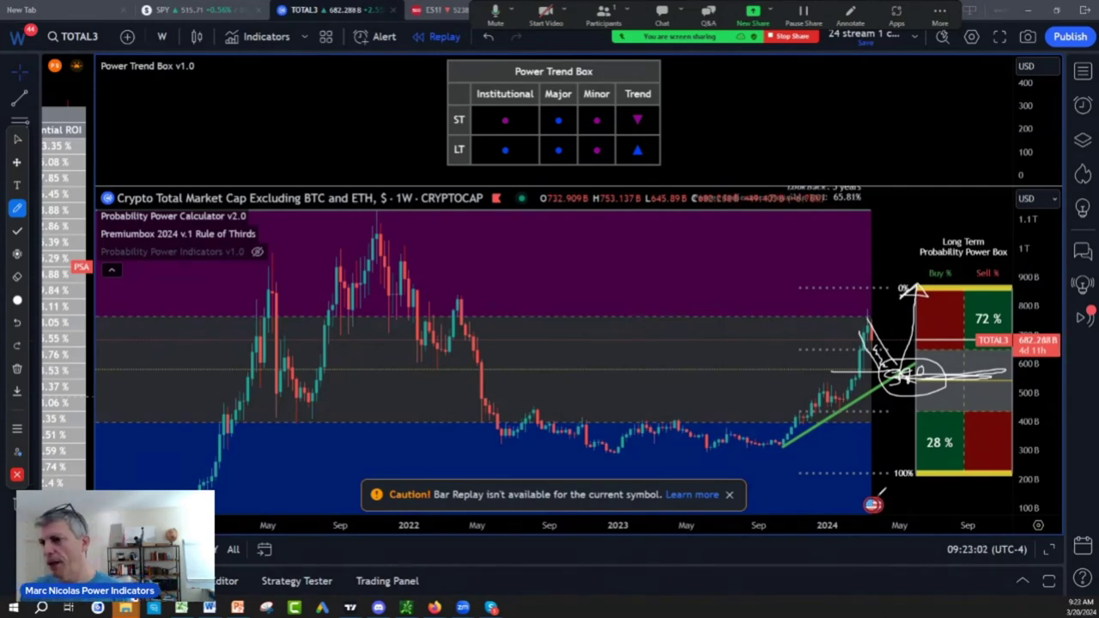
Clear all annotation drawings from the TOTAL3 chart and leave drawing mode.
{"action": "left_click", "coordinate": [16, 368]}
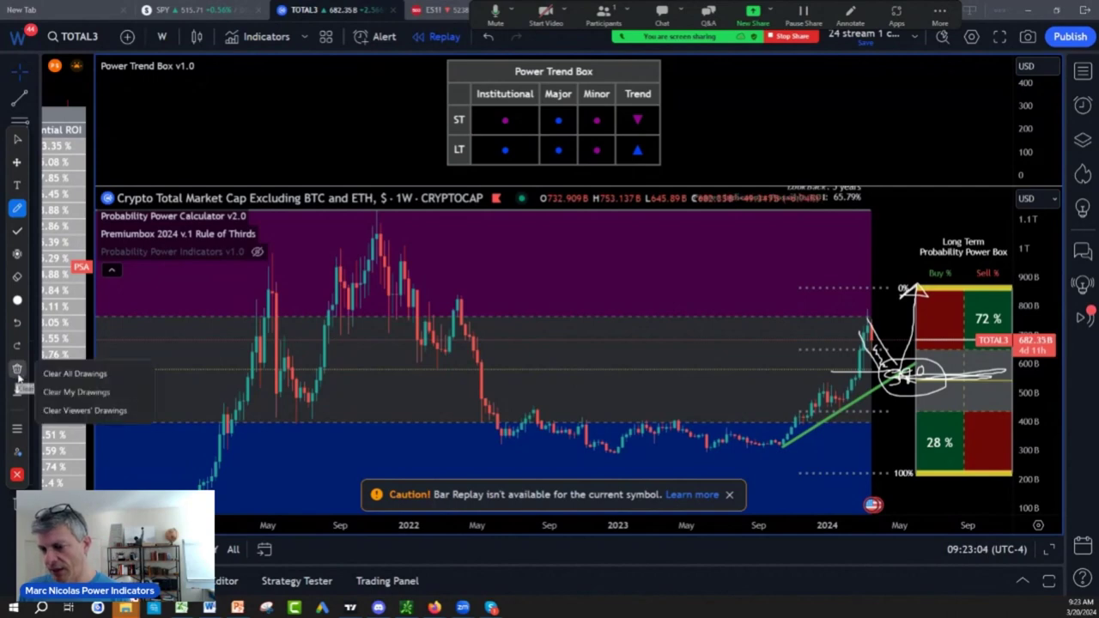
{"action": "left_click", "coordinate": [52, 374]}
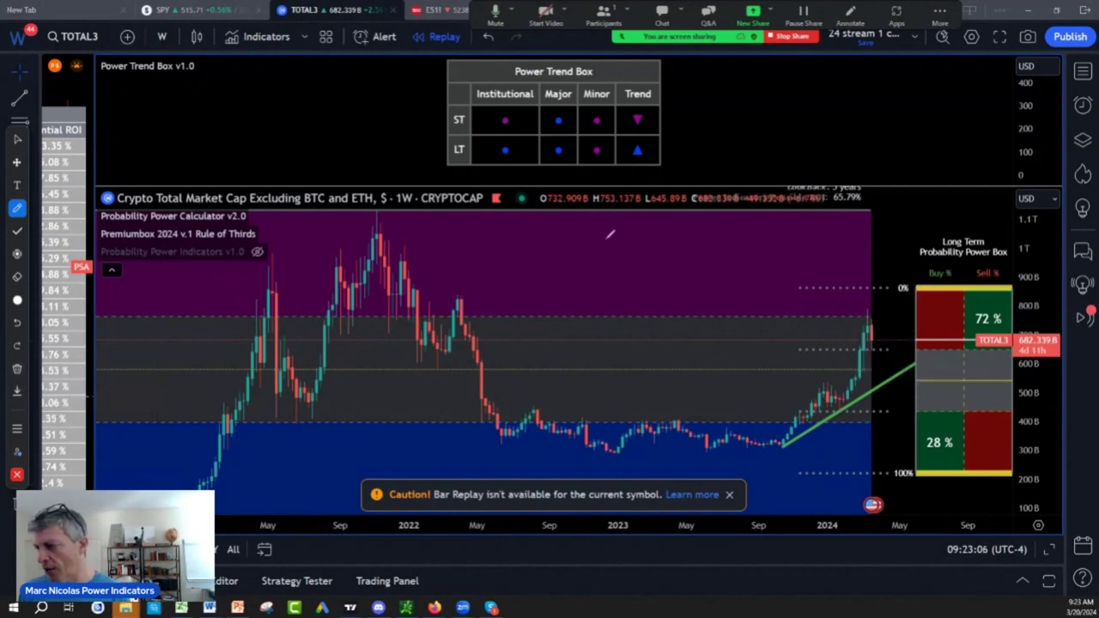
{"action": "key", "text": "Escape"}
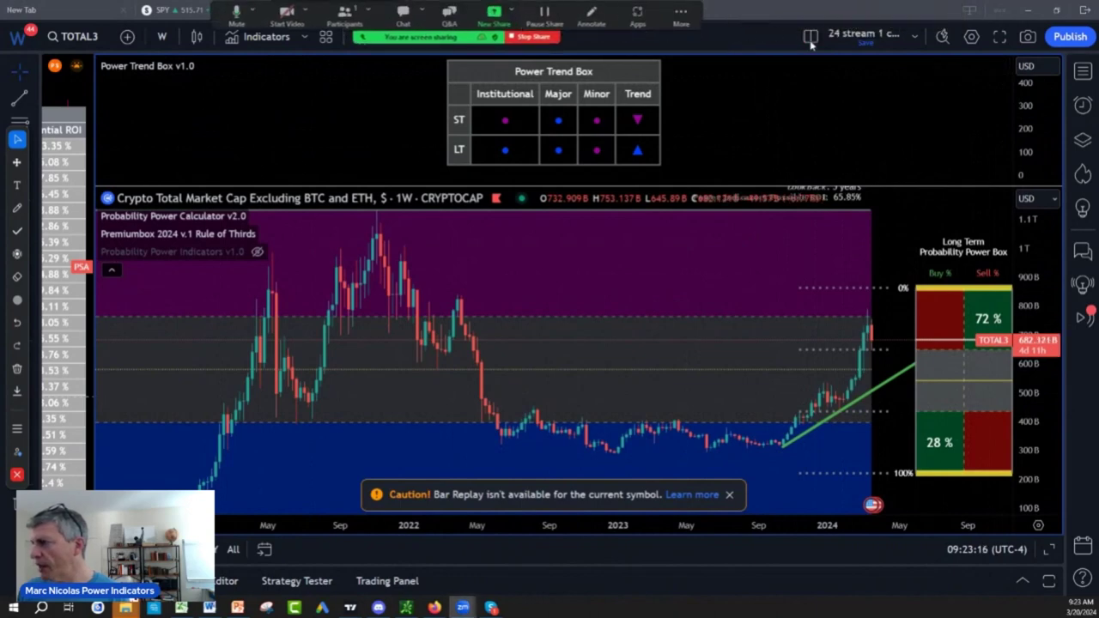
Switch the layout to three side-by-side charts and widen the Coinbase chart until its scanner table shows fully.
{"action": "left_click", "coordinate": [811, 38]}
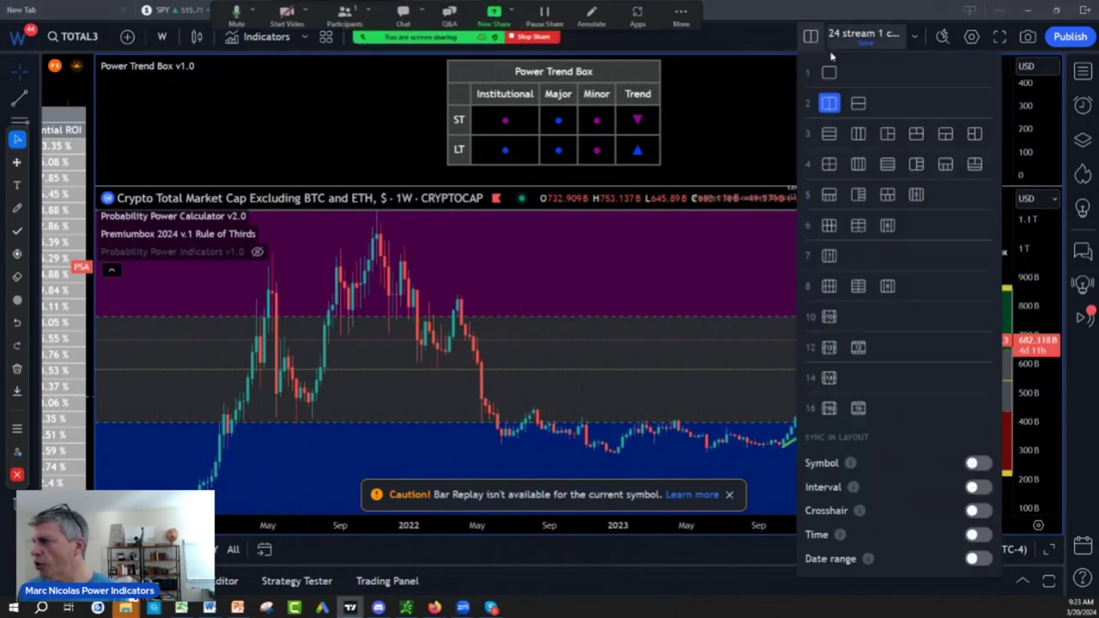
{"action": "left_click", "coordinate": [858, 134]}
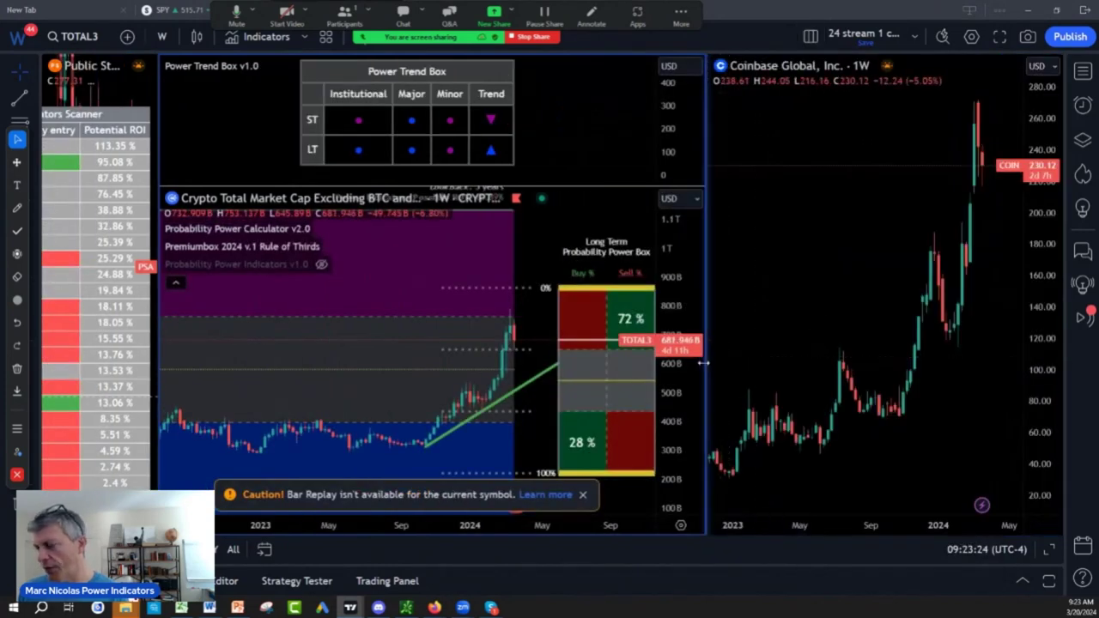
{"action": "mouse_move", "coordinate": [702, 363]}
{"action": "left_mouse_down"}
{"action": "mouse_move", "coordinate": [537, 386]}
{"action": "mouse_move", "coordinate": [591, 393]}
{"action": "left_mouse_up"}
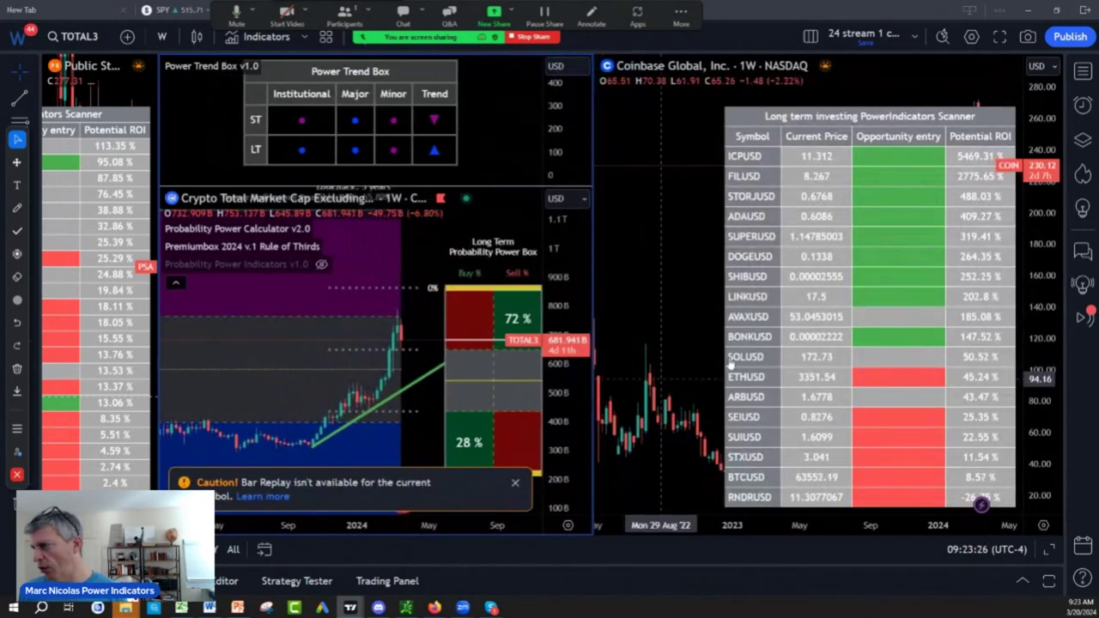
Set the timeframe of the PowerIndicators Scanner on the Coinbase chart to Swing Trading.
{"action": "left_click", "coordinate": [775, 249]}
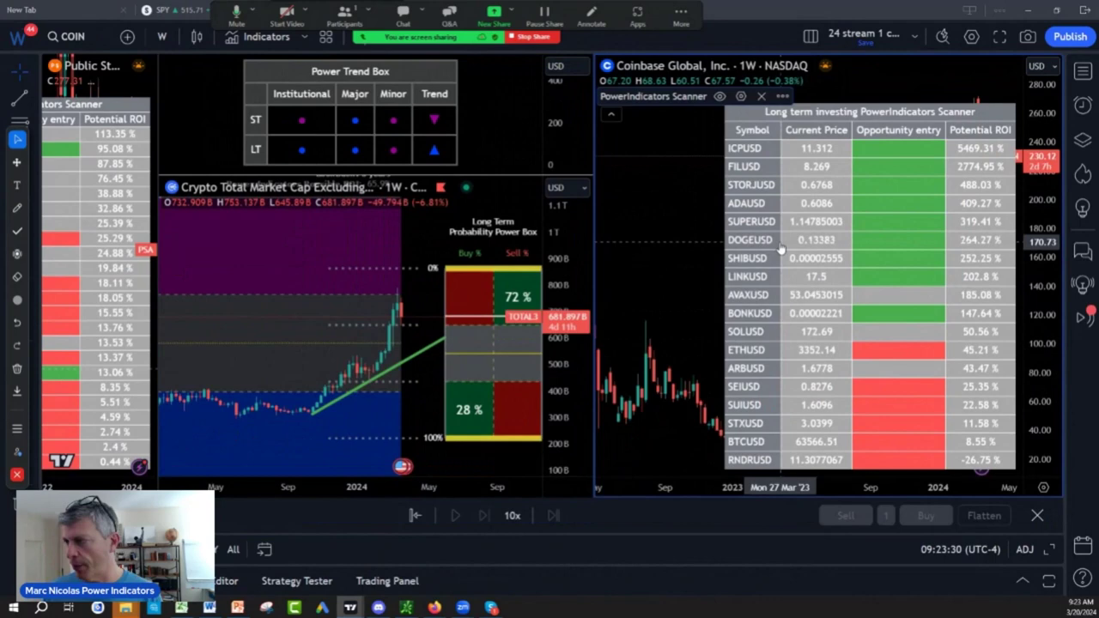
{"action": "left_click", "coordinate": [741, 96]}
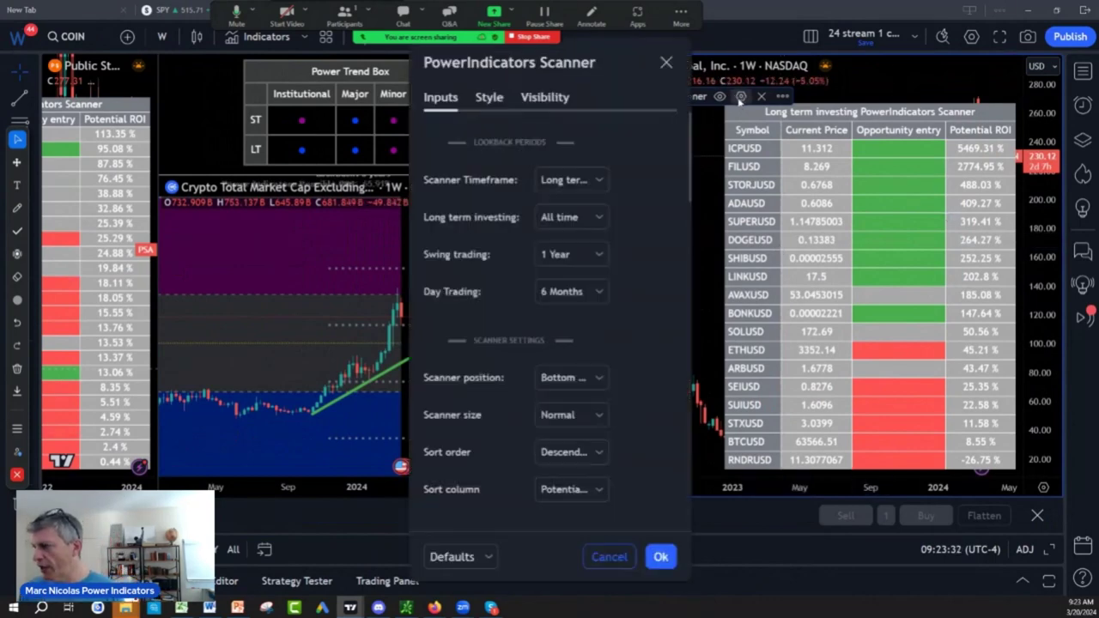
{"action": "left_click", "coordinate": [598, 182]}
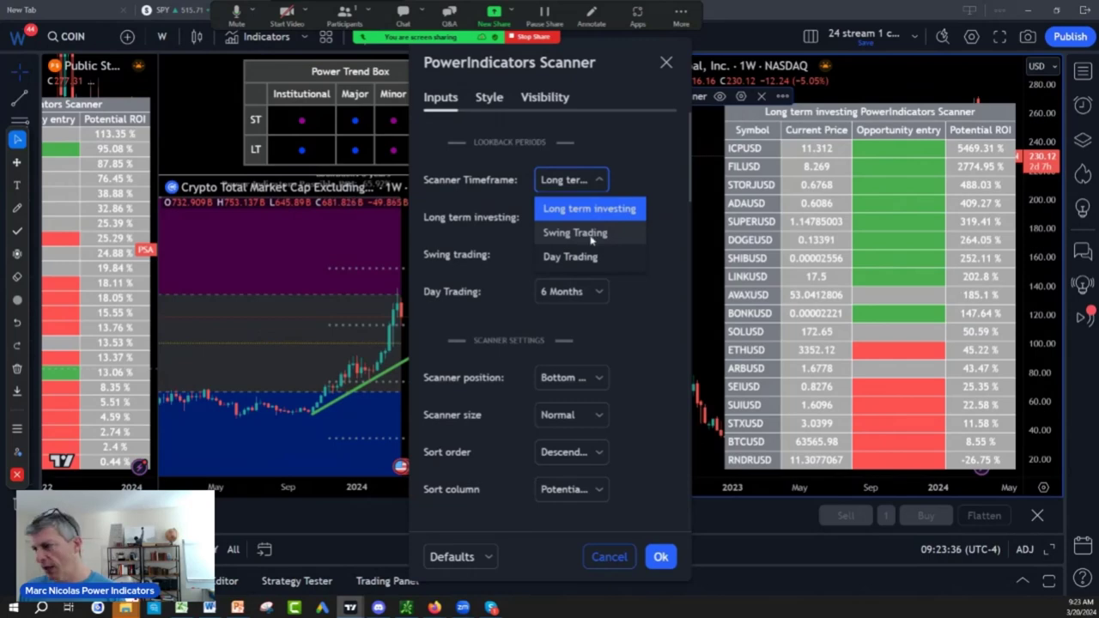
{"action": "left_click", "coordinate": [588, 237]}
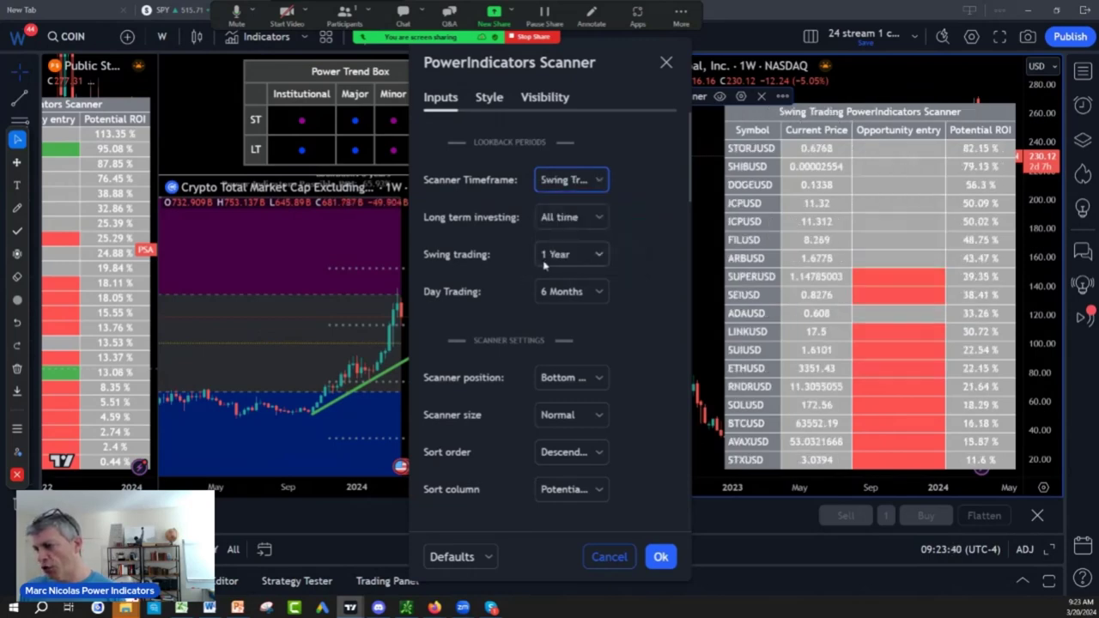
{"action": "left_click", "coordinate": [658, 556]}
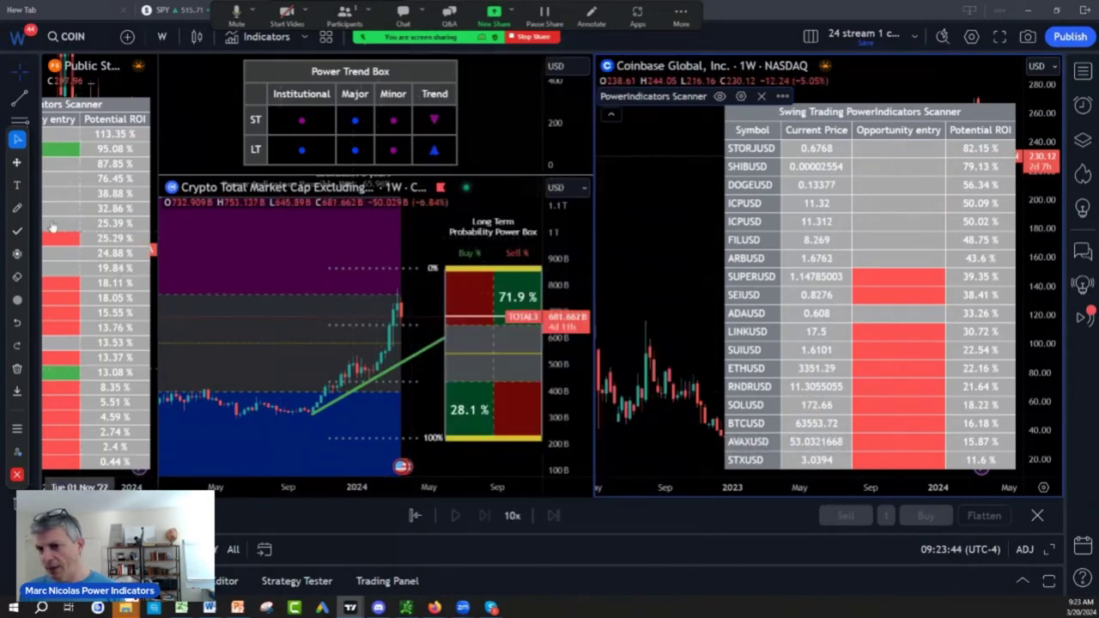
Mark STORJUSD's symbol, current price and potential ROI in the scanner table with a yellow freehand pen.
{"action": "left_click", "coordinate": [16, 208]}
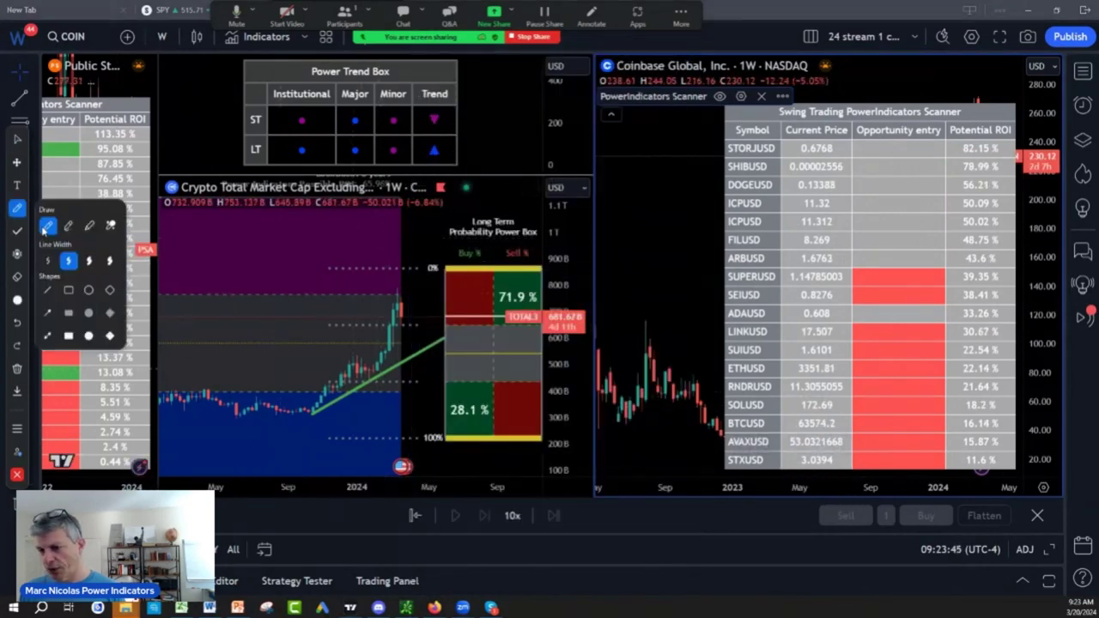
{"action": "left_click", "coordinate": [18, 299]}
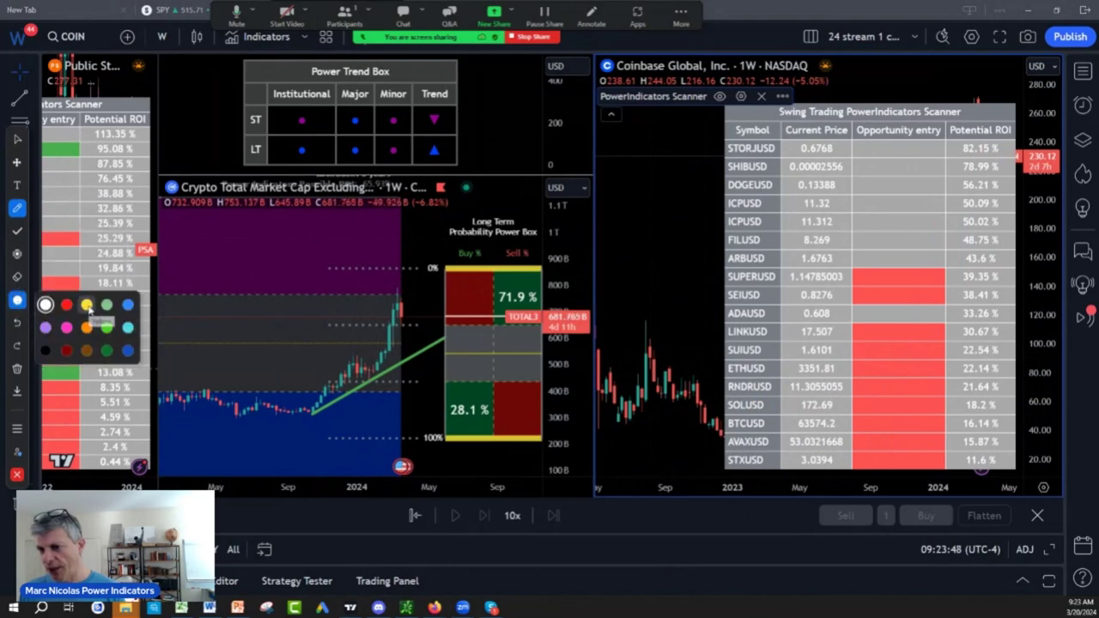
{"action": "left_click", "coordinate": [87, 305]}
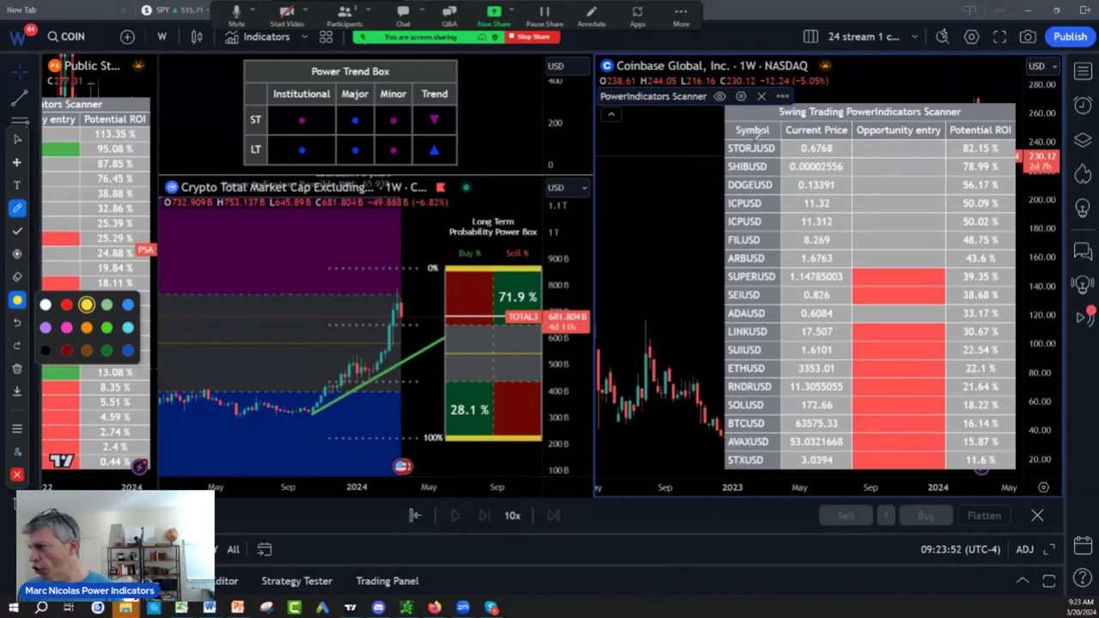
{"action": "left_click_drag", "start_coordinate": [756, 139], "coordinate": [726, 157]}
{"action": "mouse_move", "coordinate": [828, 137]}
{"action": "left_mouse_down"}
{"action": "mouse_move", "coordinate": [786, 151]}
{"action": "mouse_move", "coordinate": [850, 142]}
{"action": "left_mouse_up"}
{"action": "mouse_move", "coordinate": [988, 131]}
{"action": "left_mouse_down"}
{"action": "mouse_move", "coordinate": [949, 151]}
{"action": "mouse_move", "coordinate": [994, 142]}
{"action": "left_mouse_up"}
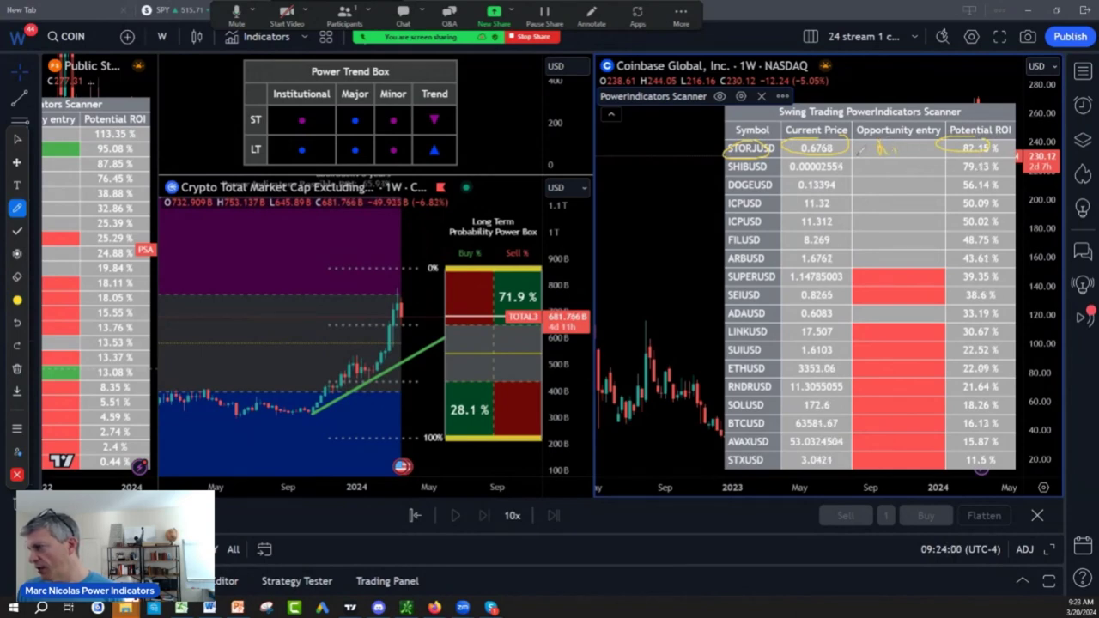
Handwrite amounts beside the STORJUSD and SHIBUSD rows, mark SHIBUSD's symbol and price, and outline both potential ROI values.
{"action": "mouse_move", "coordinate": [691, 149]}
{"action": "left_mouse_down"}
{"action": "mouse_move", "coordinate": [713, 147]}
{"action": "mouse_move", "coordinate": [702, 153]}
{"action": "left_mouse_up"}
{"action": "mouse_move", "coordinate": [632, 126]}
{"action": "left_mouse_down"}
{"action": "mouse_move", "coordinate": [622, 144]}
{"action": "mouse_move", "coordinate": [670, 146]}
{"action": "left_mouse_up"}
{"action": "mouse_move", "coordinate": [672, 138]}
{"action": "left_mouse_down"}
{"action": "mouse_move", "coordinate": [682, 146]}
{"action": "mouse_move", "coordinate": [668, 155]}
{"action": "left_mouse_up"}
{"action": "left_click_drag", "start_coordinate": [680, 149], "coordinate": [675, 159]}
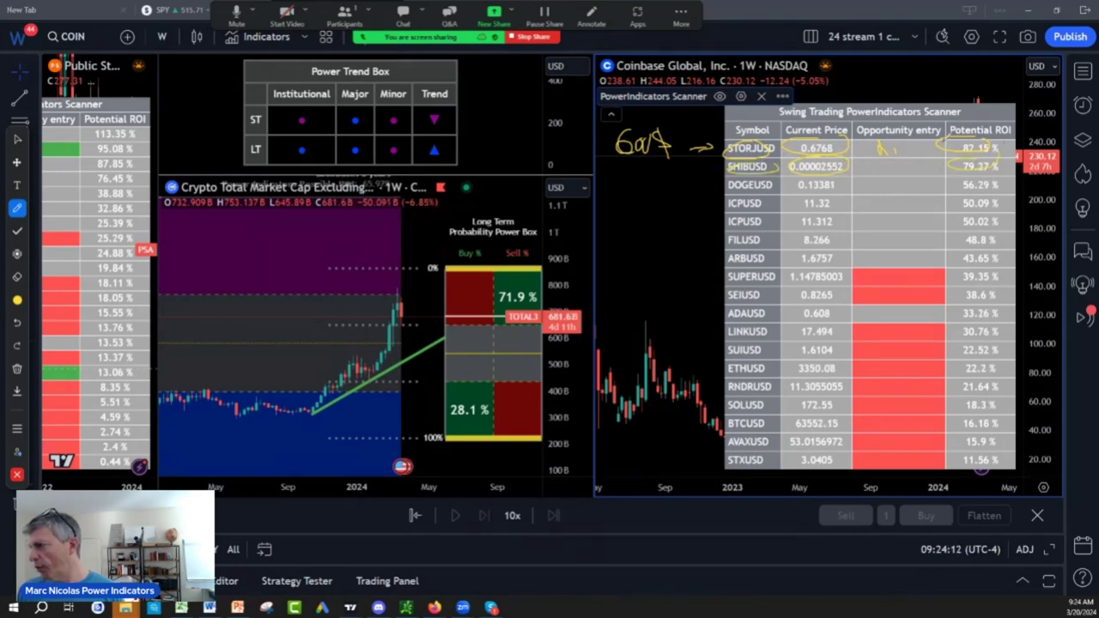
{"action": "mouse_move", "coordinate": [994, 175]}
{"action": "left_mouse_down"}
{"action": "mouse_move", "coordinate": [1014, 165]}
{"action": "mouse_move", "coordinate": [954, 129]}
{"action": "left_mouse_up"}
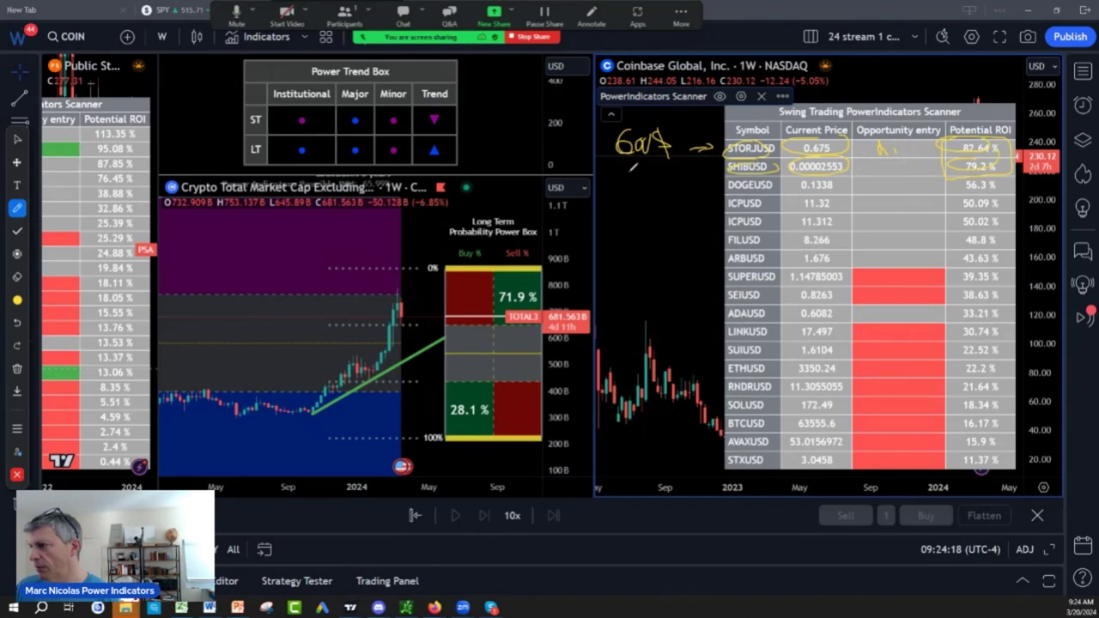
{"action": "mouse_move", "coordinate": [643, 161]}
{"action": "left_mouse_down"}
{"action": "mouse_move", "coordinate": [636, 183]}
{"action": "mouse_move", "coordinate": [679, 167]}
{"action": "mouse_move", "coordinate": [687, 175]}
{"action": "left_mouse_up"}
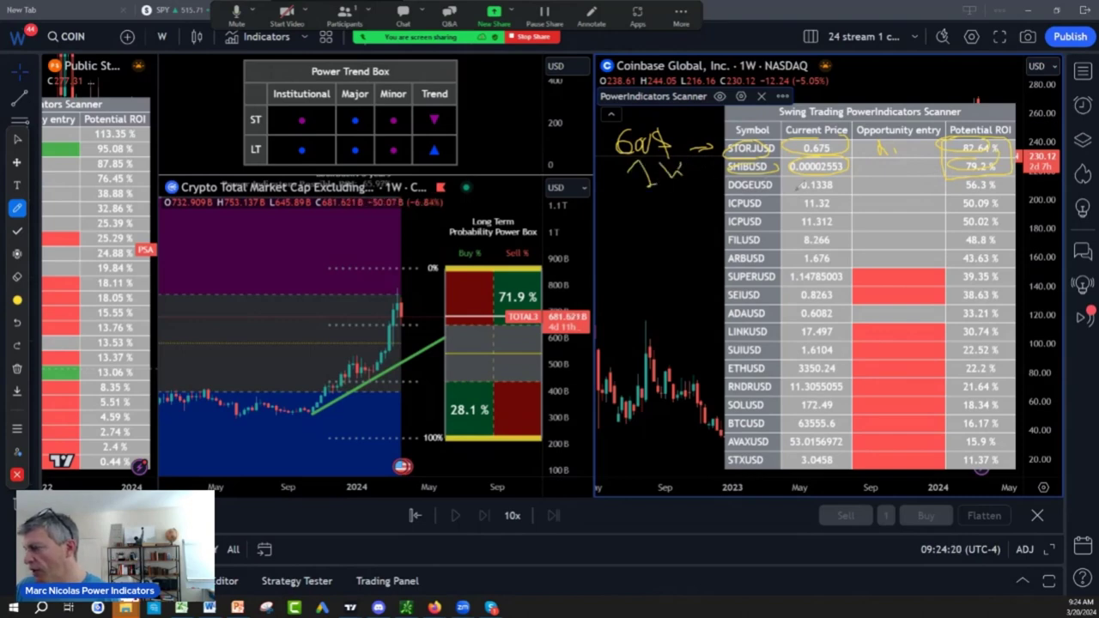
Mark DOGEUSD's symbol and price, handwrite 1k beside the row, and add a circled note below it.
{"action": "mouse_move", "coordinate": [831, 172]}
{"action": "left_mouse_down"}
{"action": "mouse_move", "coordinate": [730, 182]}
{"action": "mouse_move", "coordinate": [824, 196]}
{"action": "mouse_move", "coordinate": [837, 179]}
{"action": "left_mouse_up"}
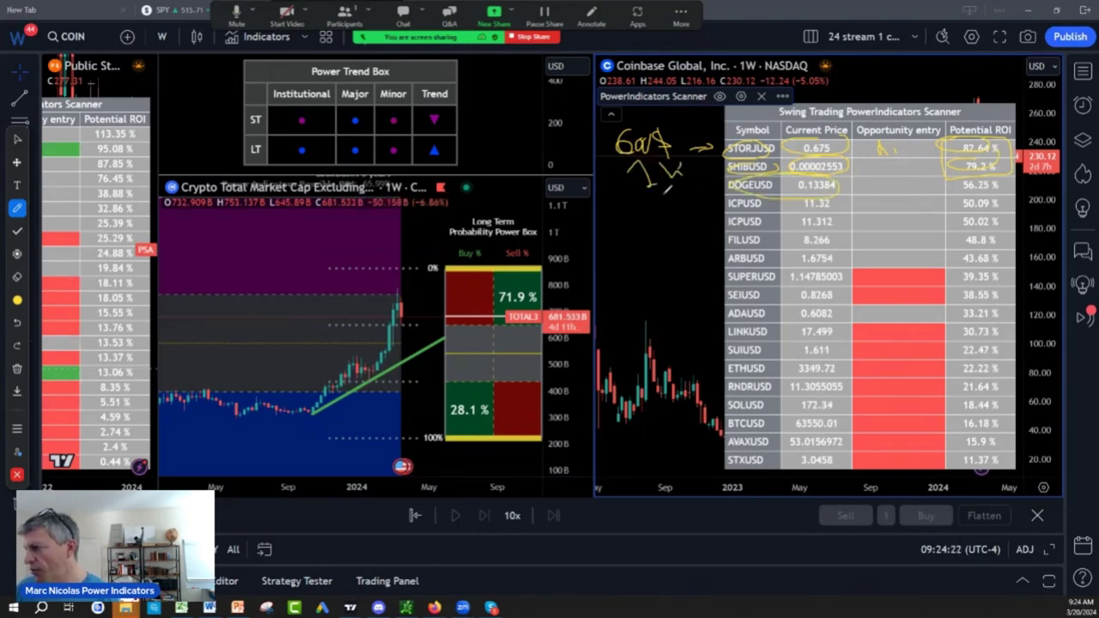
{"action": "mouse_move", "coordinate": [646, 189]}
{"action": "left_mouse_down"}
{"action": "mouse_move", "coordinate": [666, 216]}
{"action": "mouse_move", "coordinate": [696, 213]}
{"action": "left_mouse_up"}
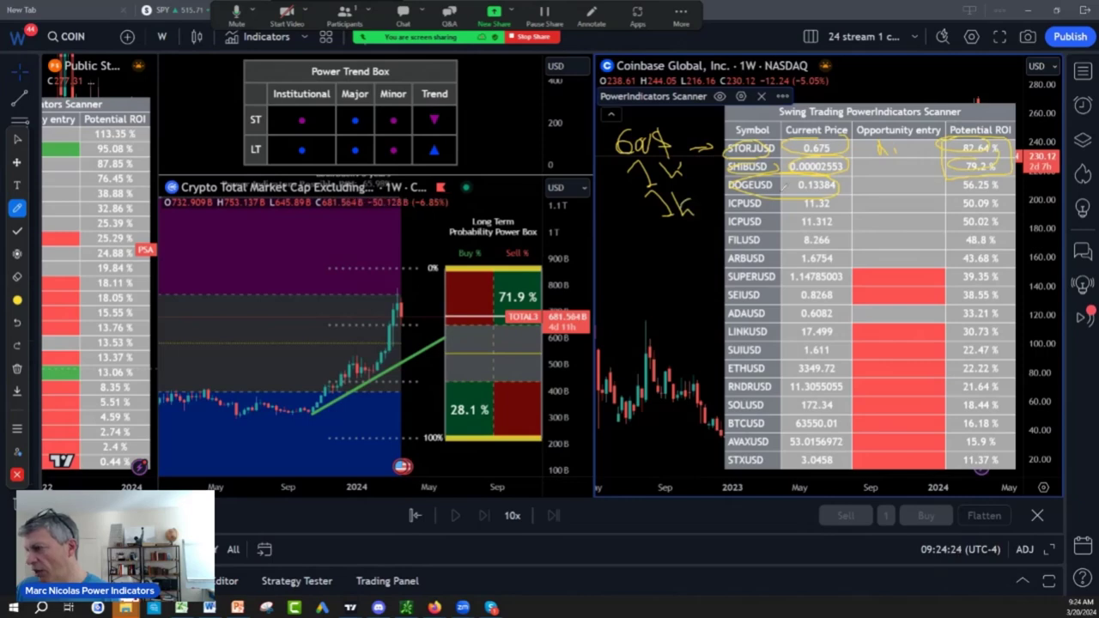
{"action": "mouse_move", "coordinate": [618, 220]}
{"action": "left_mouse_down"}
{"action": "mouse_move", "coordinate": [601, 257]}
{"action": "mouse_move", "coordinate": [627, 242]}
{"action": "mouse_move", "coordinate": [640, 250]}
{"action": "mouse_move", "coordinate": [587, 218]}
{"action": "mouse_move", "coordinate": [660, 246]}
{"action": "left_mouse_up"}
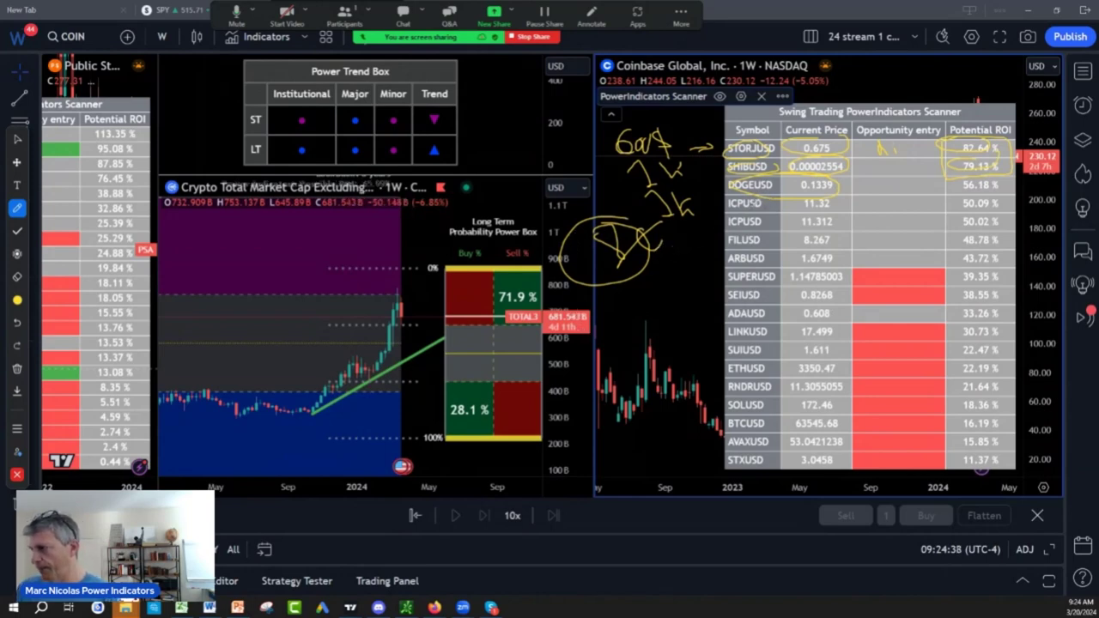
Draw a box around the two ICPUSD rows and outline the FILUSD row in the scanner table.
{"action": "mouse_move", "coordinate": [721, 194]}
{"action": "left_mouse_down"}
{"action": "mouse_move", "coordinate": [728, 227]}
{"action": "mouse_move", "coordinate": [970, 235]}
{"action": "mouse_move", "coordinate": [1018, 225]}
{"action": "mouse_move", "coordinate": [1006, 189]}
{"action": "mouse_move", "coordinate": [859, 194]}
{"action": "left_mouse_up"}
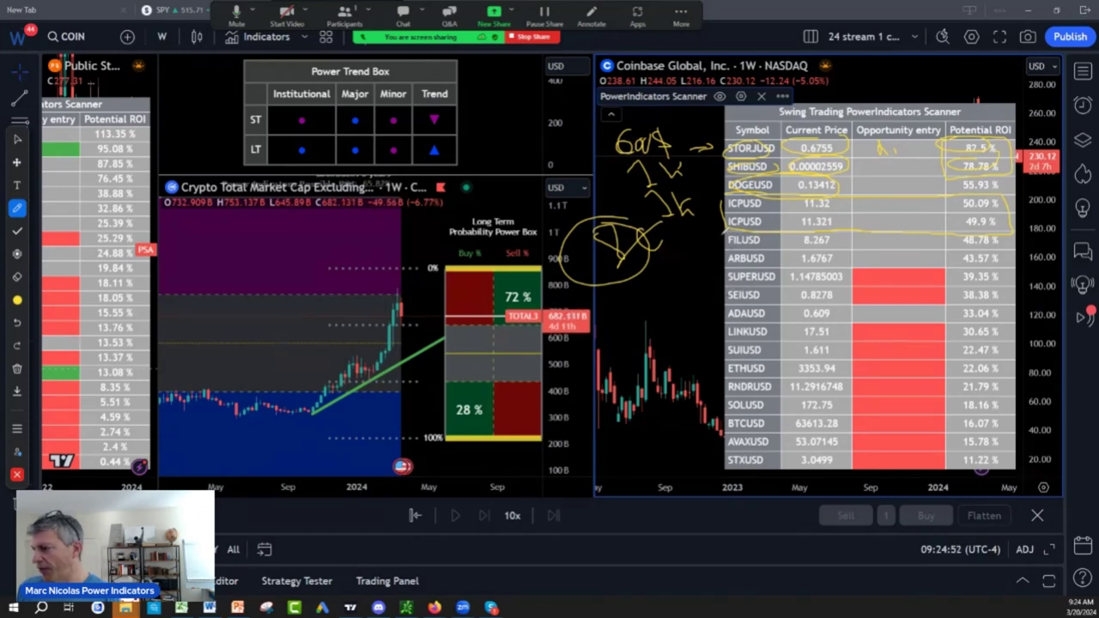
{"action": "left_click_drag", "start_coordinate": [722, 230], "coordinate": [791, 243]}
{"action": "left_click_drag", "start_coordinate": [910, 245], "coordinate": [1019, 247]}
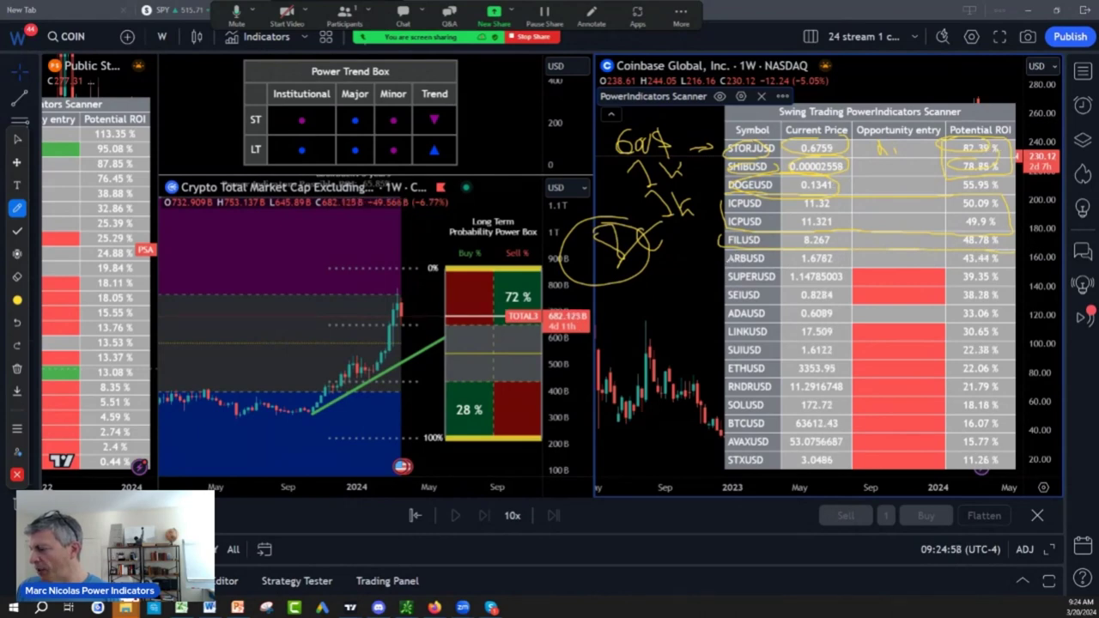
Handwrite notes beside the FILUSD and LINKUSD rows, and outline the symbols and prices of LINKUSD, SUIUSD and RNDRUSD in the scanner table.
{"action": "left_click_drag", "start_coordinate": [685, 253], "coordinate": [707, 243]}
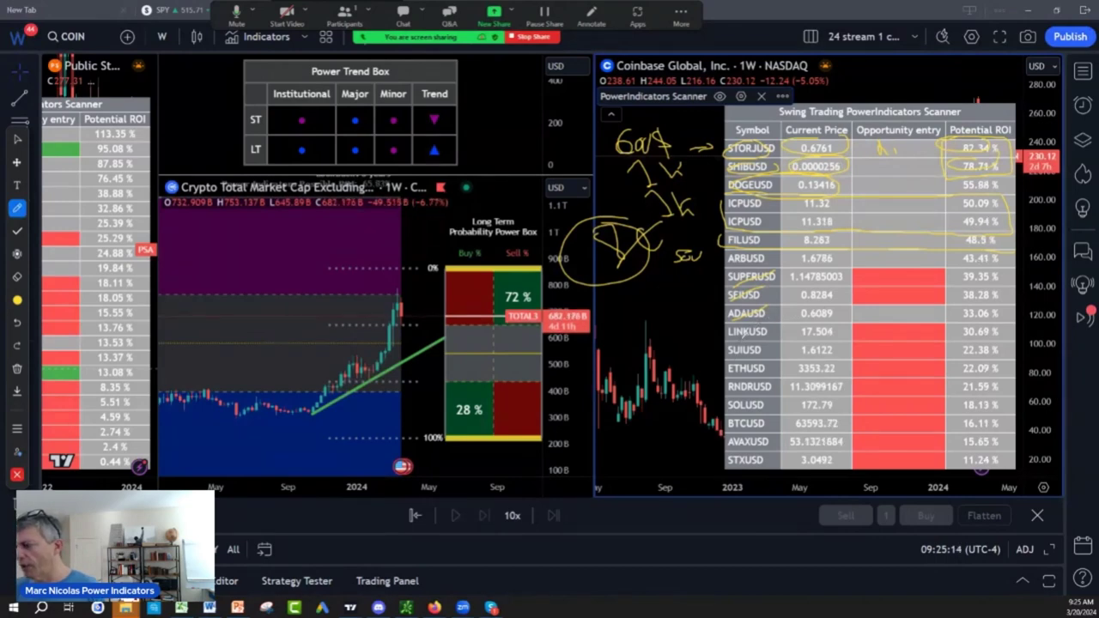
{"action": "mouse_move", "coordinate": [734, 316]}
{"action": "left_mouse_down"}
{"action": "mouse_move", "coordinate": [721, 334]}
{"action": "mouse_move", "coordinate": [670, 343]}
{"action": "mouse_move", "coordinate": [707, 337]}
{"action": "mouse_move", "coordinate": [695, 302]}
{"action": "left_mouse_up"}
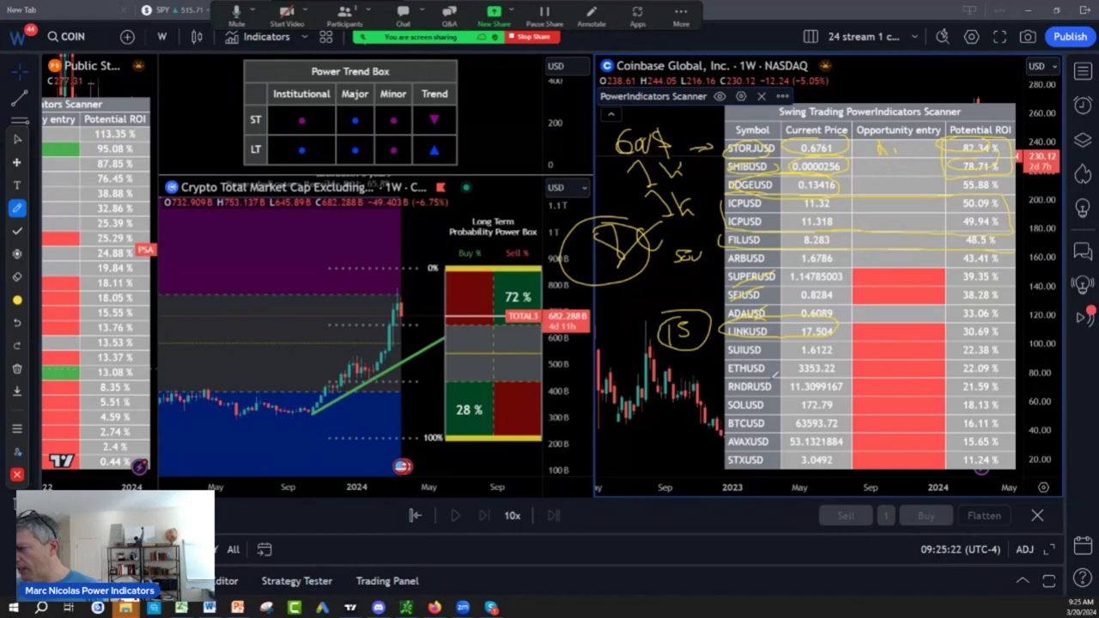
{"action": "mouse_move", "coordinate": [788, 342]}
{"action": "left_mouse_down"}
{"action": "mouse_move", "coordinate": [719, 352]}
{"action": "mouse_move", "coordinate": [799, 367]}
{"action": "mouse_move", "coordinate": [840, 342]}
{"action": "left_mouse_up"}
{"action": "left_click_drag", "start_coordinate": [702, 347], "coordinate": [694, 357]}
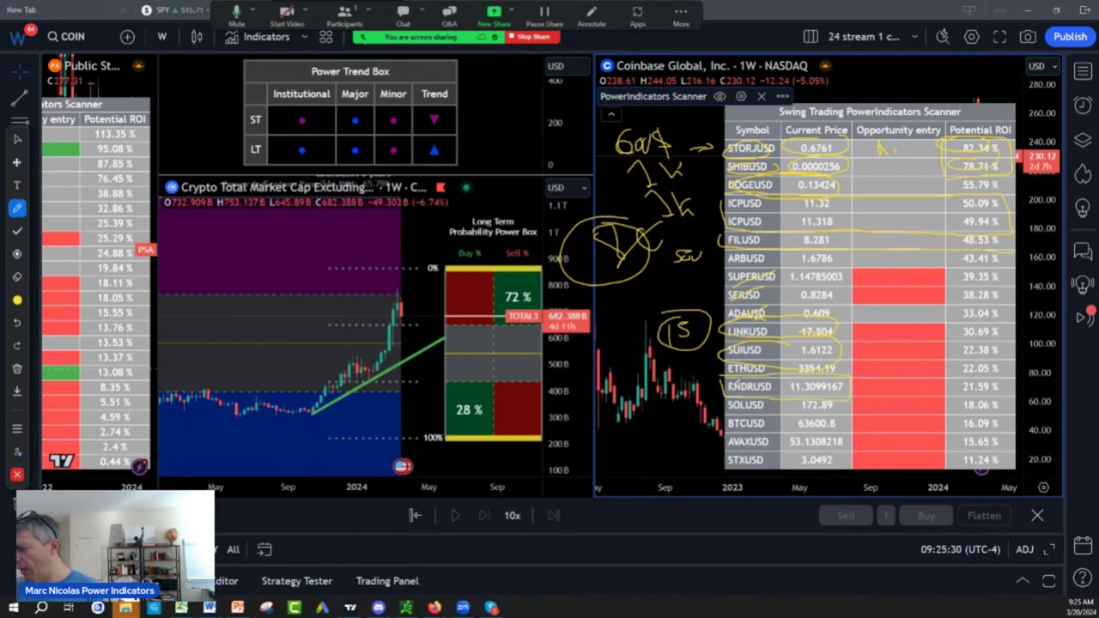
Draw pointer strokes toward both sides of the RNDRUSD entry and handwrite 26 above 22 beside the rows below it.
{"action": "left_click_drag", "start_coordinate": [673, 388], "coordinate": [718, 391]}
{"action": "mouse_move", "coordinate": [876, 387]}
{"action": "left_mouse_down"}
{"action": "mouse_move", "coordinate": [910, 384]}
{"action": "mouse_move", "coordinate": [857, 389]}
{"action": "left_mouse_up"}
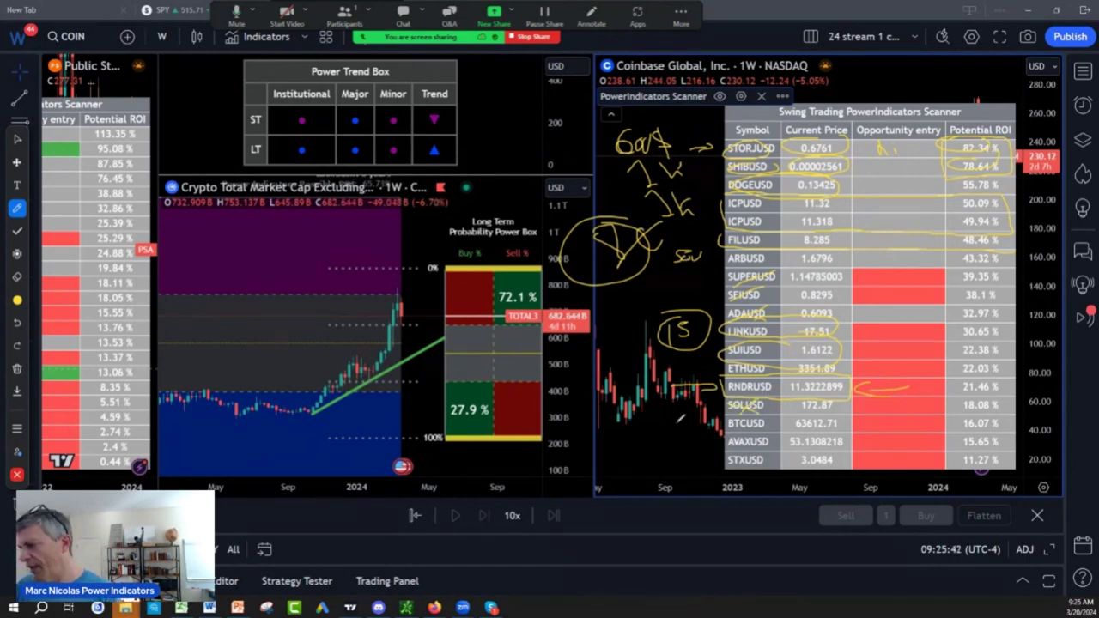
{"action": "mouse_move", "coordinate": [657, 413]}
{"action": "left_mouse_down"}
{"action": "mouse_move", "coordinate": [674, 426]}
{"action": "mouse_move", "coordinate": [675, 455]}
{"action": "left_mouse_up"}
{"action": "left_click_drag", "start_coordinate": [678, 439], "coordinate": [698, 453]}
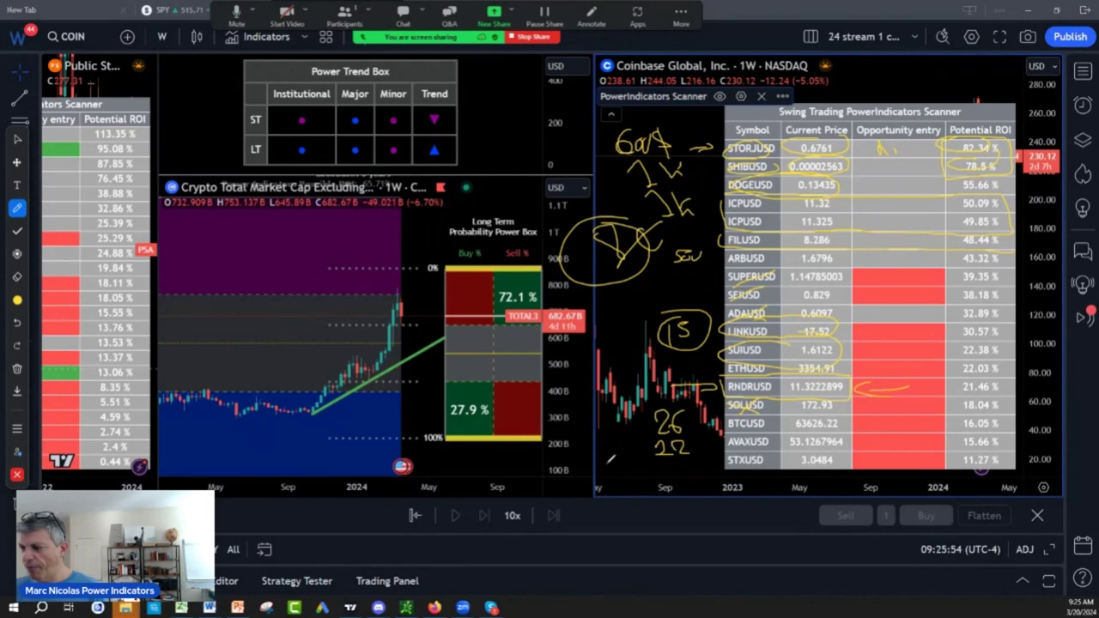
Clear all freehand annotations from the screen and widen the TOTAL3 chart pane up to the scanner table.
{"action": "left_click", "coordinate": [16, 369]}
{"action": "left_click", "coordinate": [74, 374]}
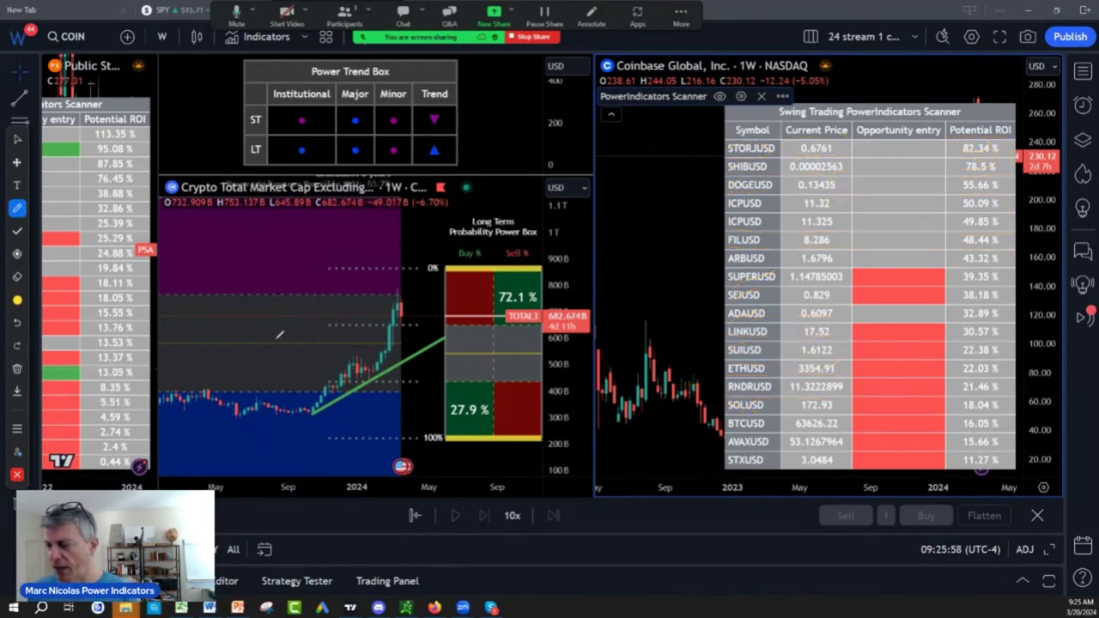
{"action": "left_click_drag", "start_coordinate": [595, 336], "coordinate": [719, 336]}
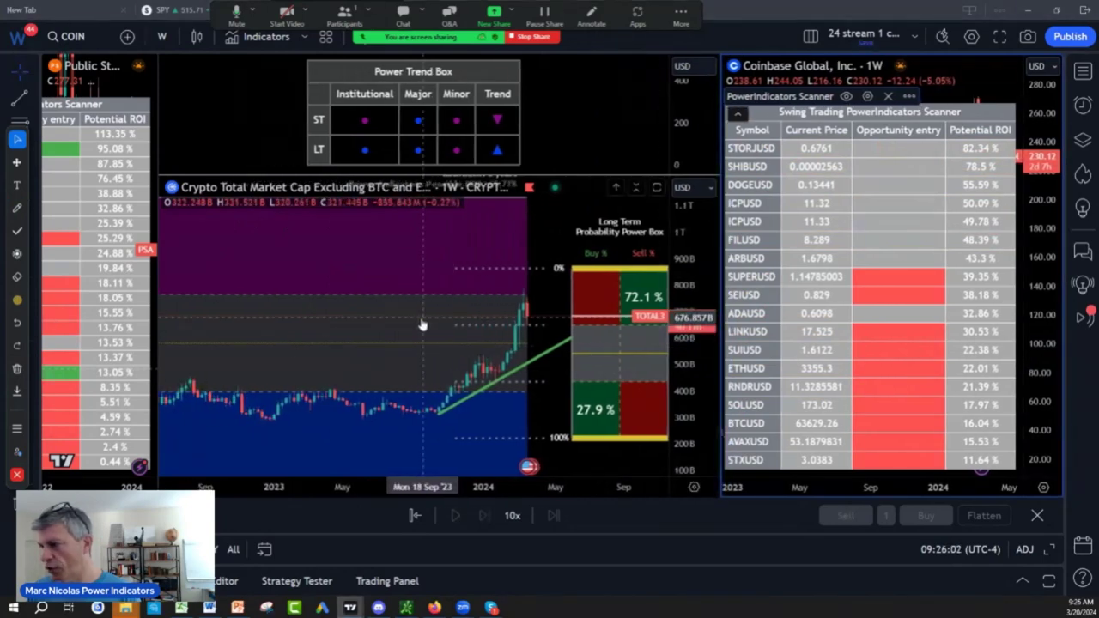
Search for the SOL symbol among crypto instruments to replace TOTAL3 in the middle chart.
{"action": "left_click", "coordinate": [364, 258]}
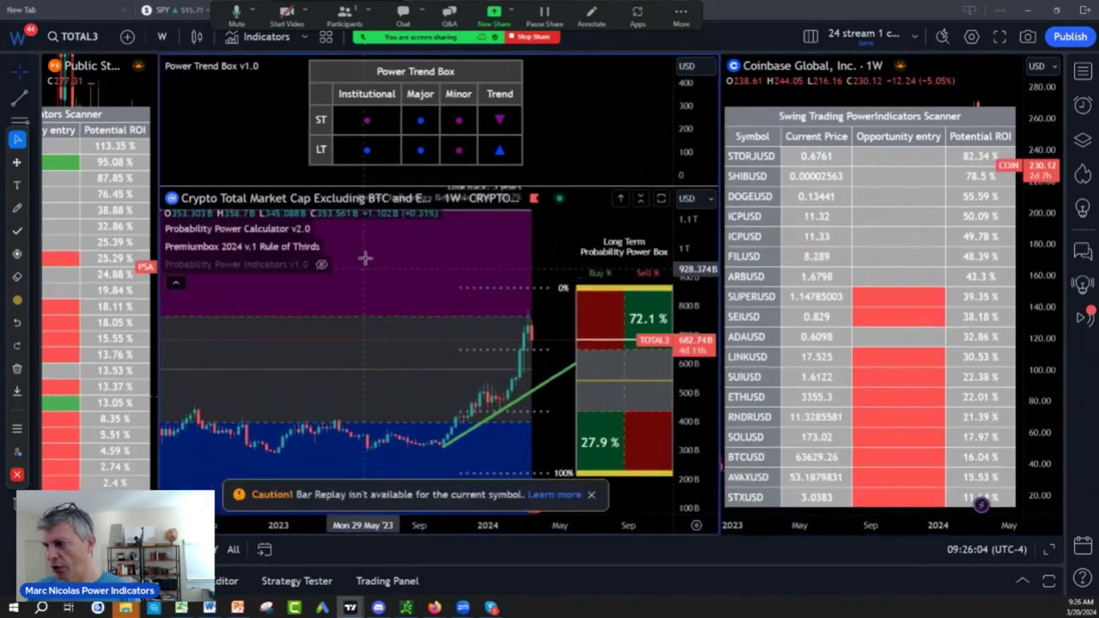
{"action": "type", "text": "sOL"}
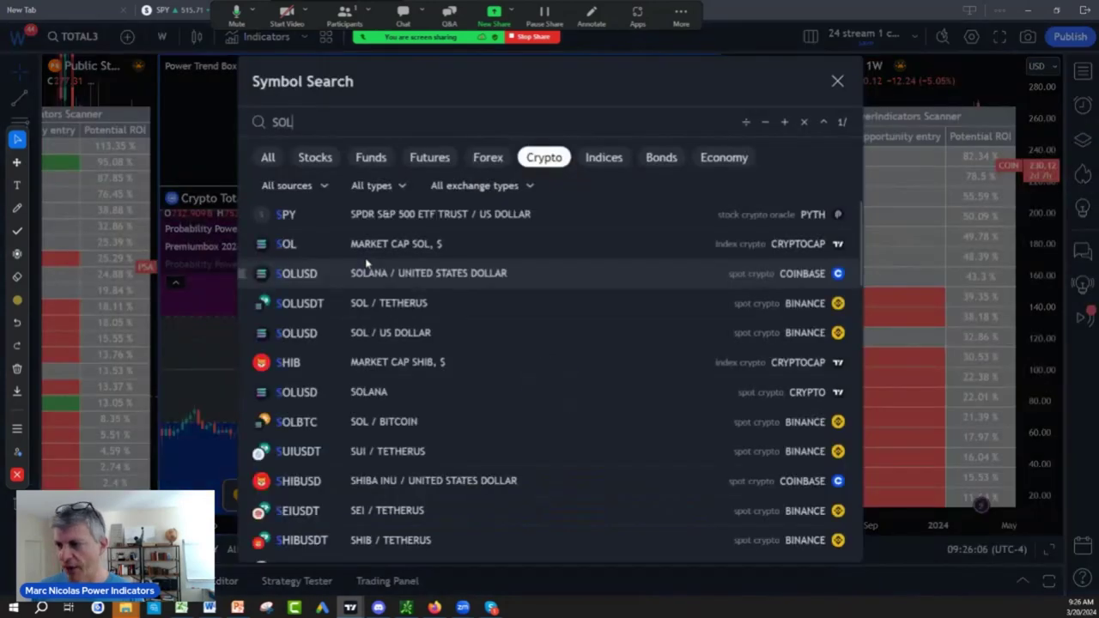